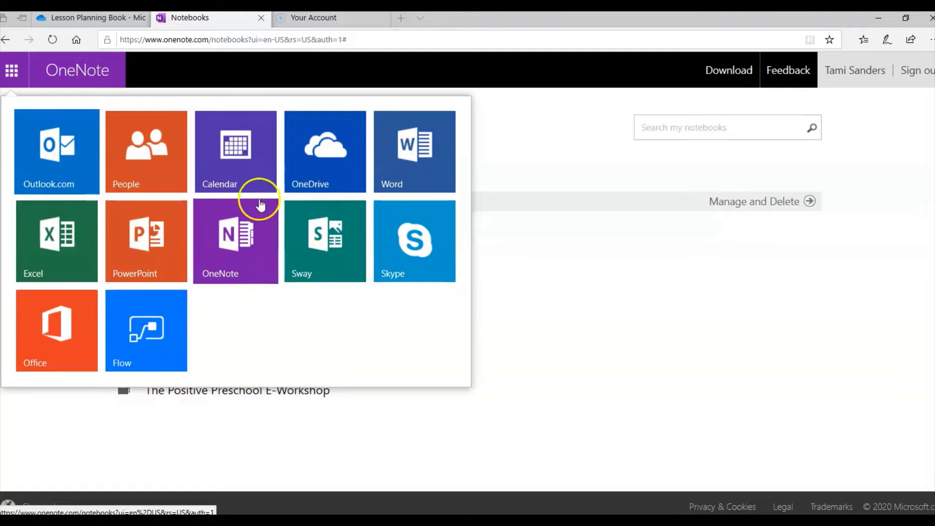
Launch OneNote Online from the app launcher to see the notebooks list
{"action": "left_click", "coordinate": [234, 250]}
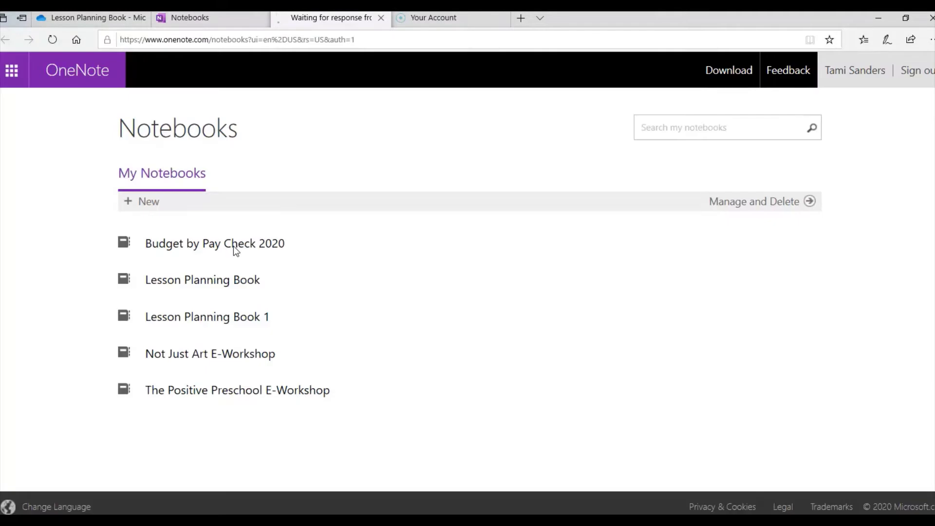
Open Lesson Planning Book to its Cover page and send it to desktop OneNote
{"action": "left_click", "coordinate": [210, 284]}
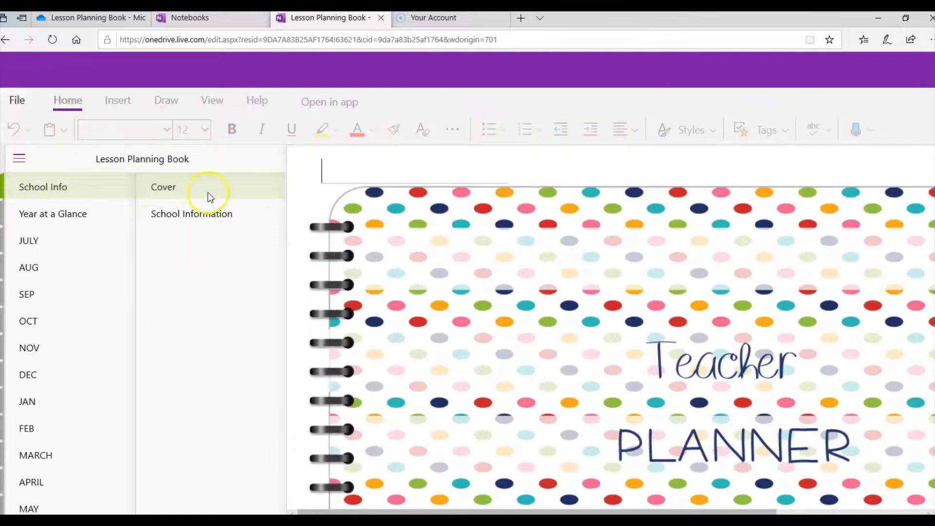
{"action": "left_click", "coordinate": [204, 183]}
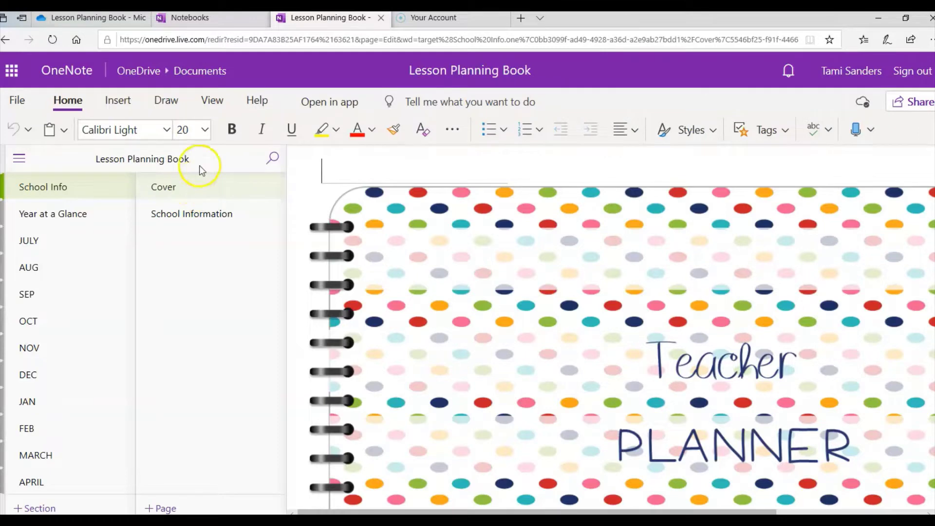
{"action": "left_click", "coordinate": [332, 103]}
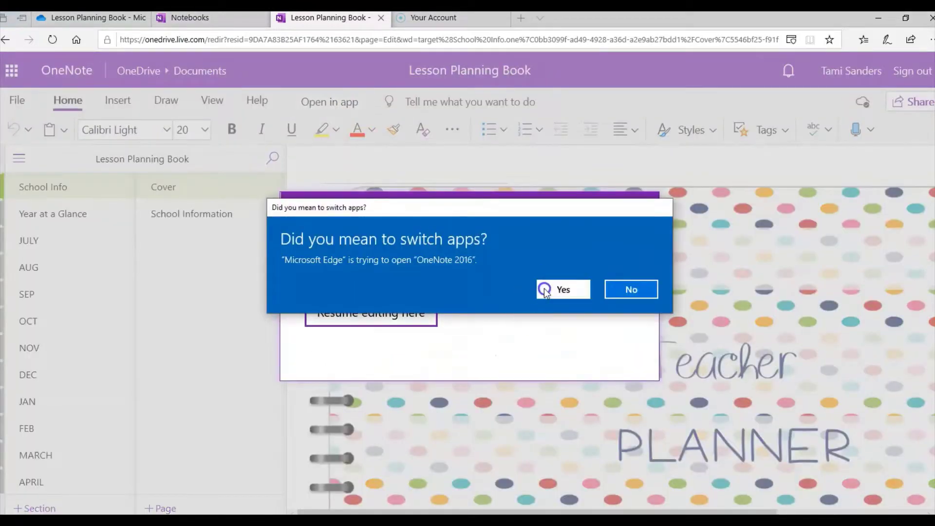
Confirm the switch to OneNote 2016 and click into the Teacher Planner cover page
{"action": "left_click", "coordinate": [544, 288]}
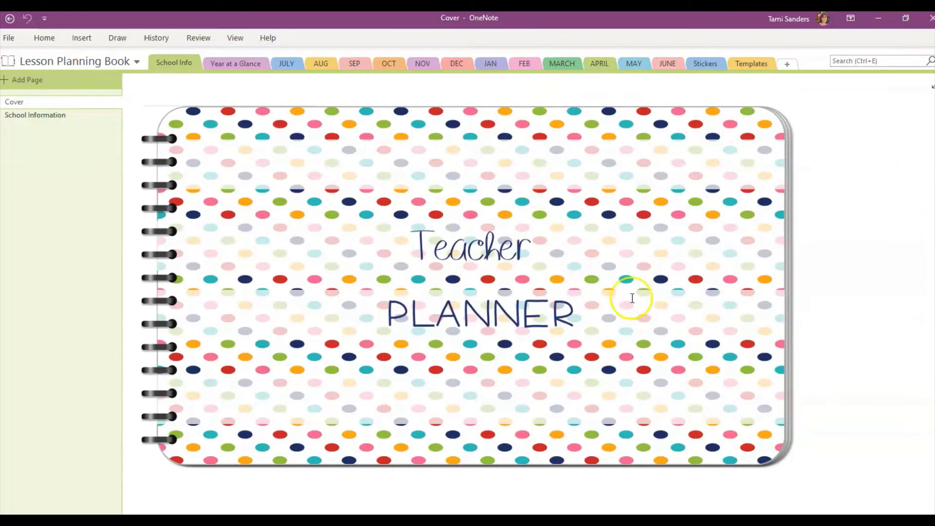
{"action": "left_click", "coordinate": [257, 120]}
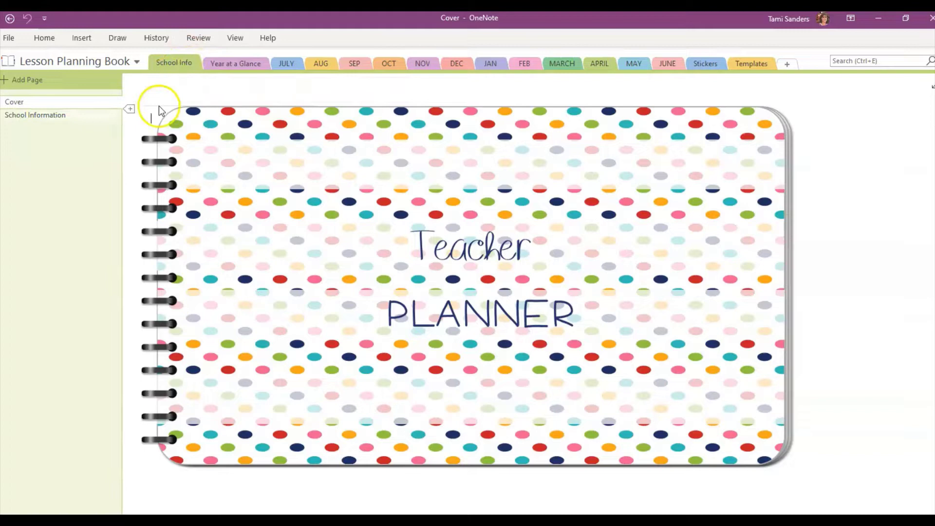
View the School Information page and its Administrator, Secretary and Fire Department entries
{"action": "left_click", "coordinate": [55, 117]}
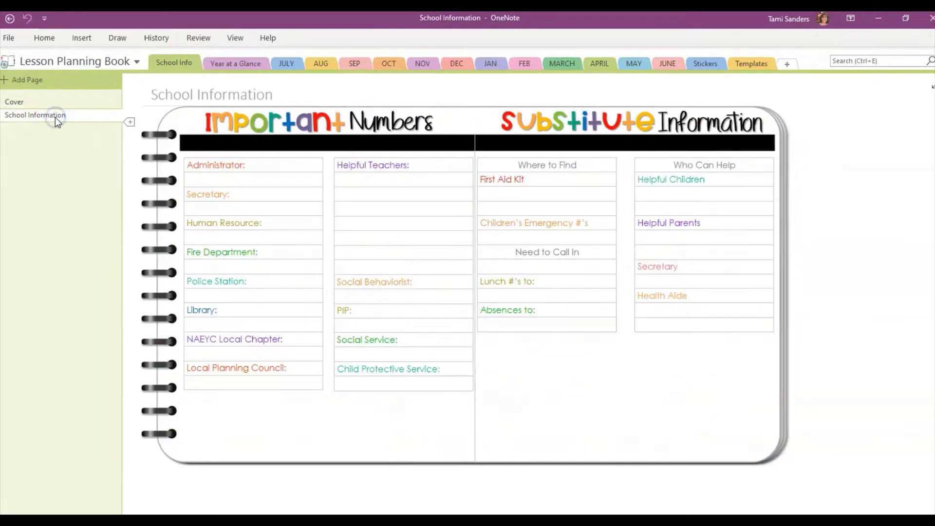
{"action": "left_click", "coordinate": [270, 166]}
{"action": "left_click", "coordinate": [253, 196]}
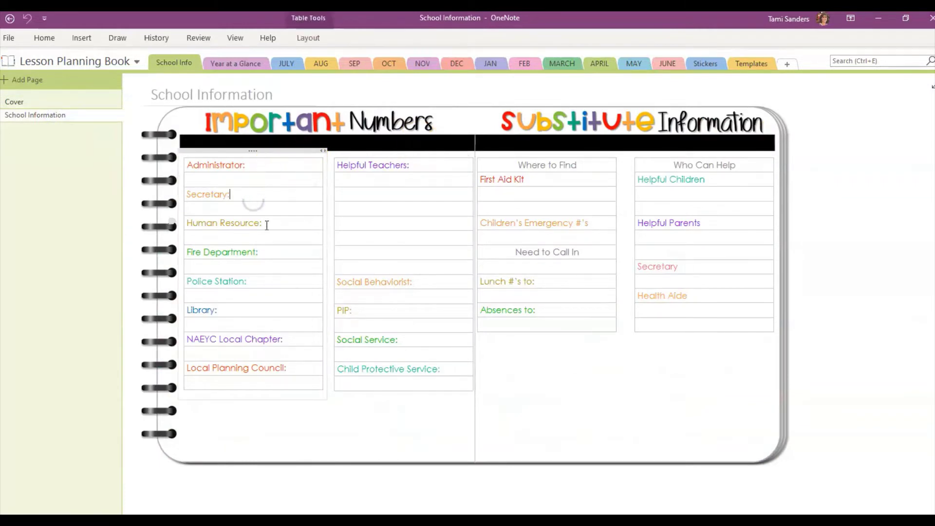
{"action": "left_click", "coordinate": [272, 256]}
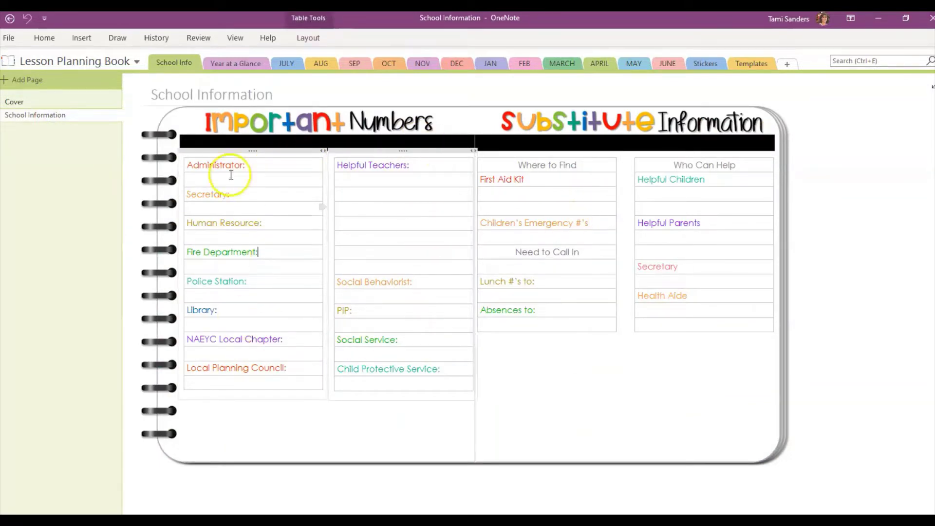
Browse the Year at a Glance calendar, then the Holidays to Remember page
{"action": "left_click", "coordinate": [232, 64]}
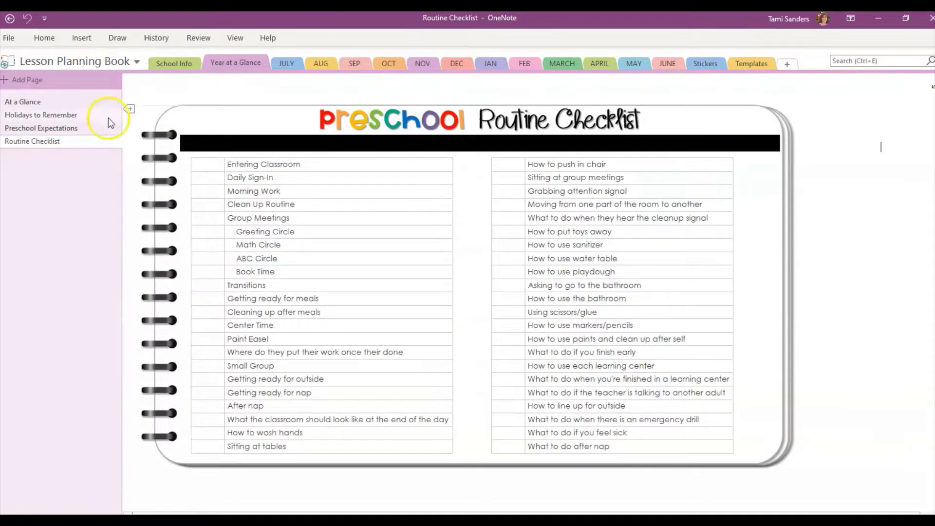
{"action": "left_click", "coordinate": [26, 102]}
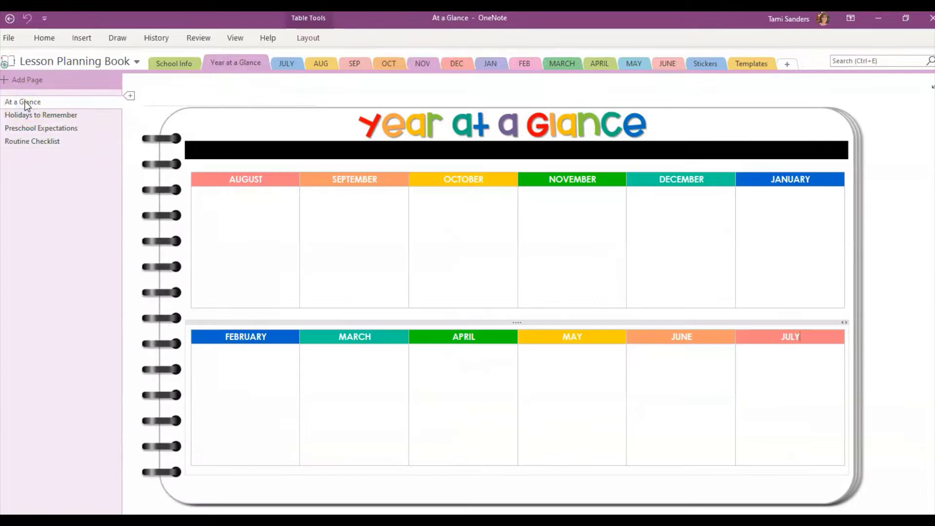
{"action": "left_click", "coordinate": [220, 202]}
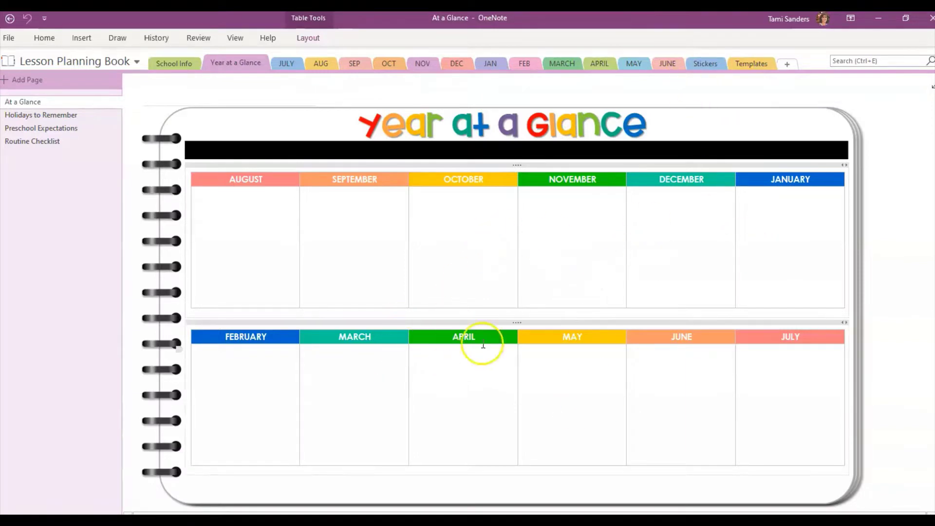
{"action": "left_click", "coordinate": [63, 116]}
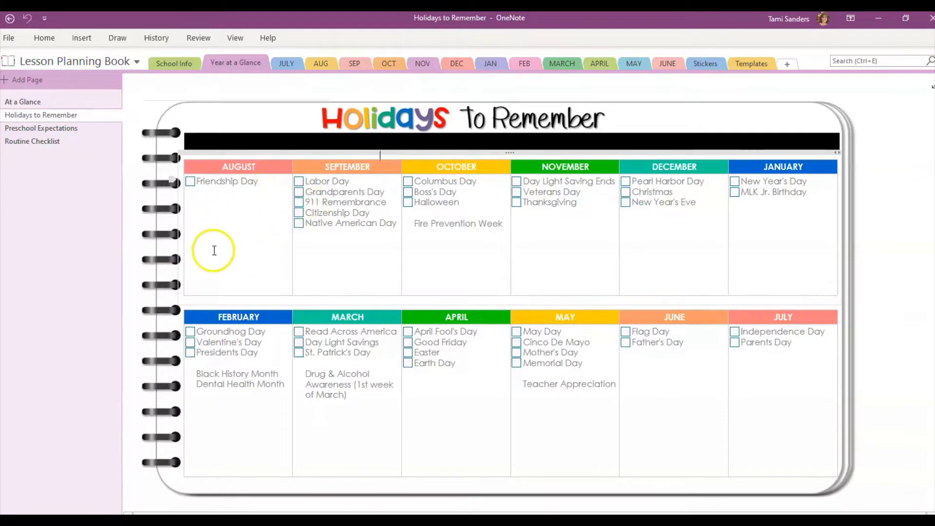
Look over Preschool Expectations, then the Preschool Routine Checklist page
{"action": "left_click", "coordinate": [48, 128]}
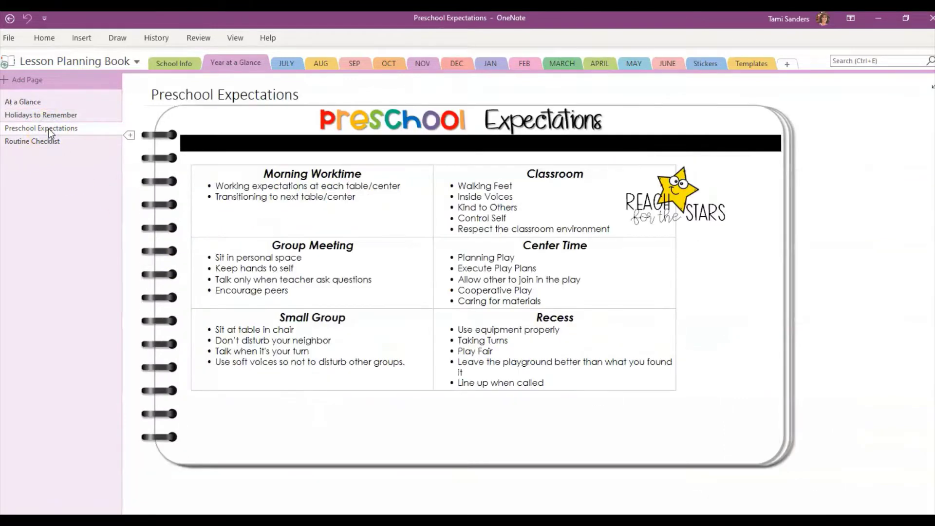
{"action": "left_click", "coordinate": [42, 145]}
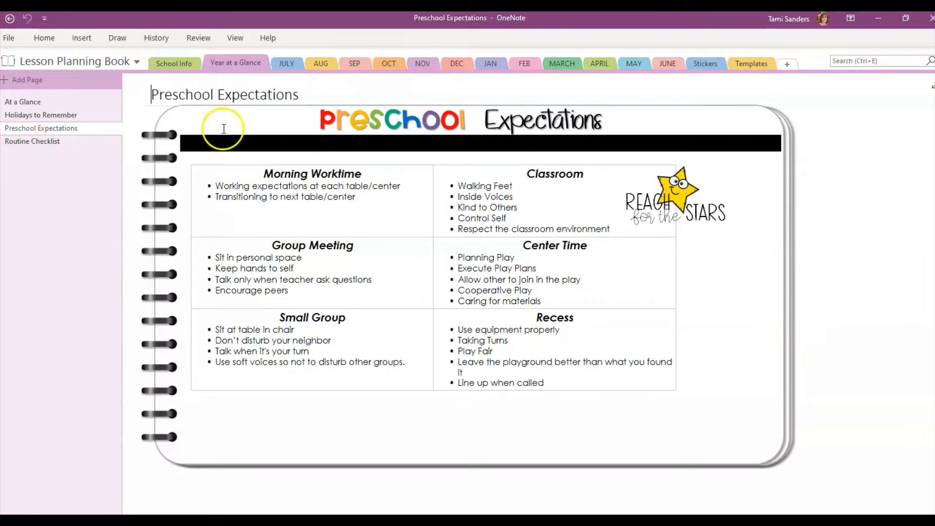
{"action": "left_click", "coordinate": [17, 143]}
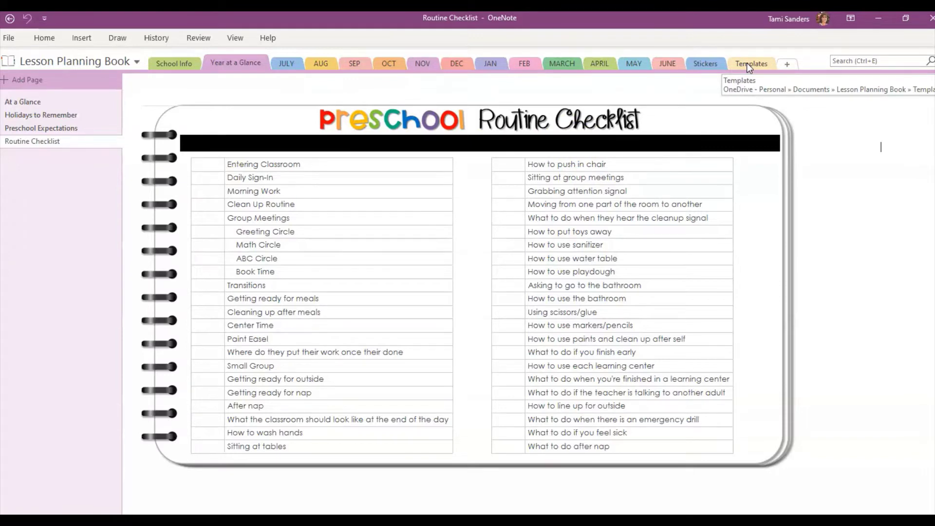
Show the July 2020 calendar and try the July 6, 7, 8, 14 and 15 day boxes
{"action": "left_click", "coordinate": [291, 65]}
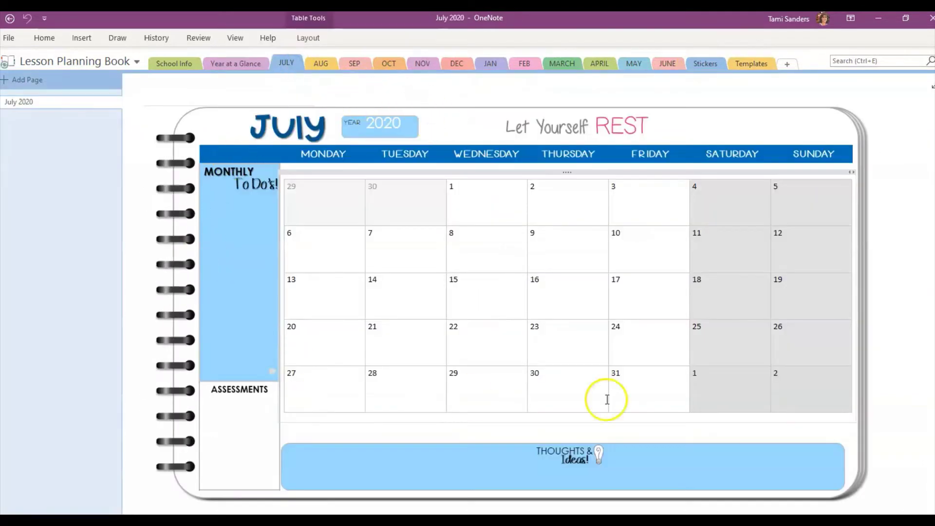
{"action": "left_click", "coordinate": [324, 238]}
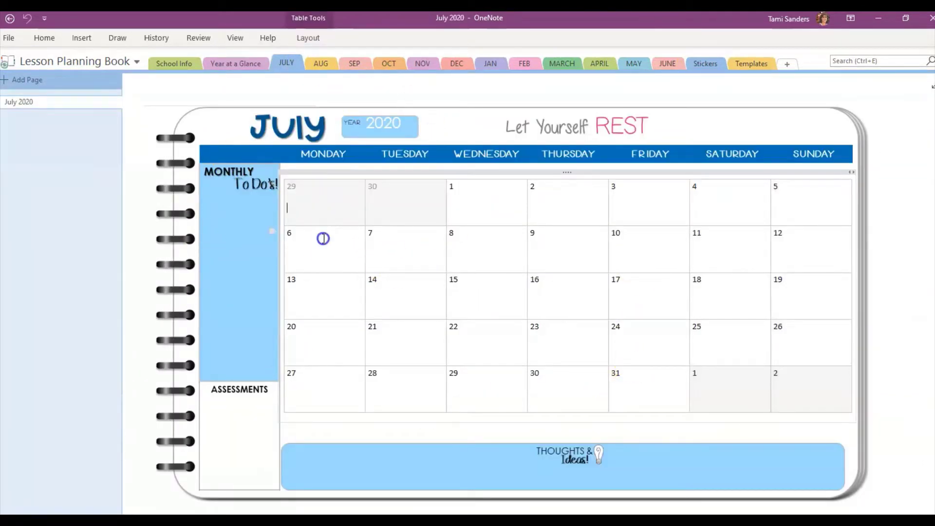
{"action": "left_click", "coordinate": [411, 245]}
{"action": "left_click", "coordinate": [399, 298]}
{"action": "left_click", "coordinate": [473, 296]}
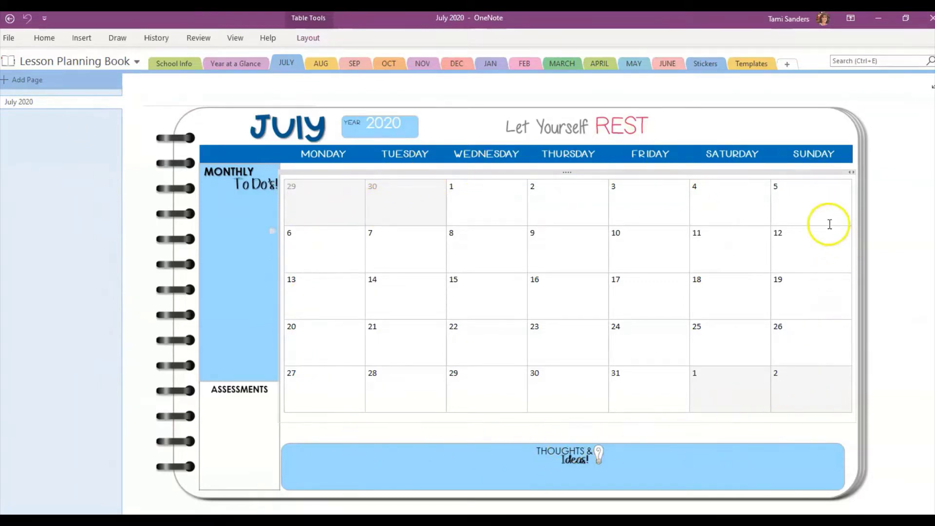
{"action": "left_click", "coordinate": [326, 250]}
{"action": "left_click", "coordinate": [410, 251]}
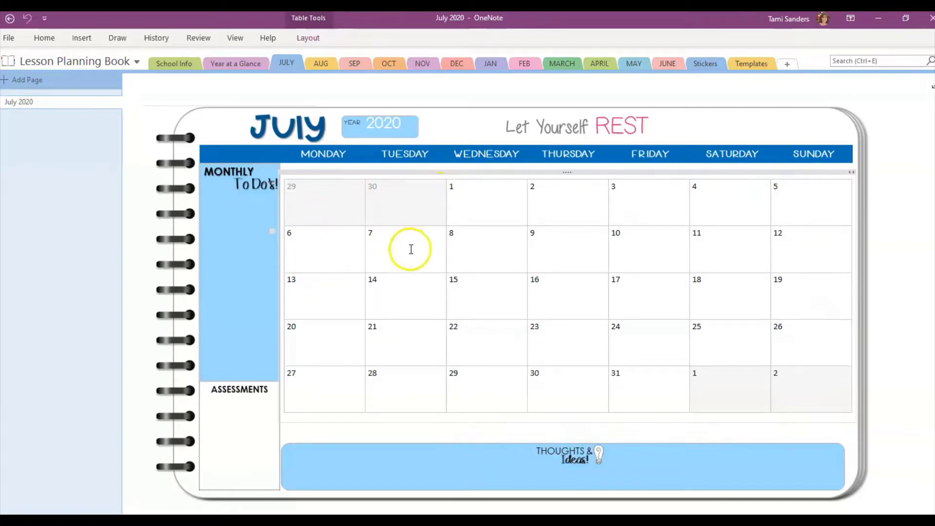
{"action": "left_click", "coordinate": [477, 256]}
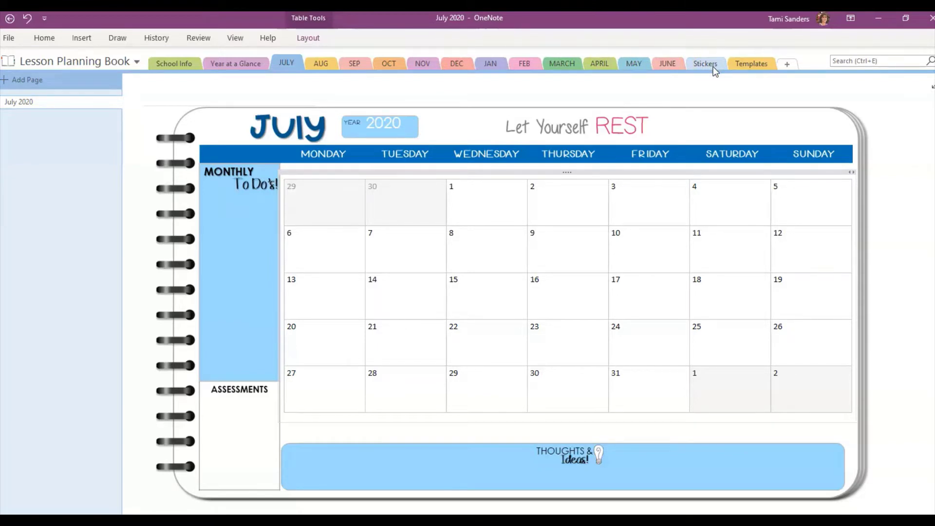
Copy the red apple sticker from the Fun Stickers page
{"action": "left_click", "coordinate": [710, 66]}
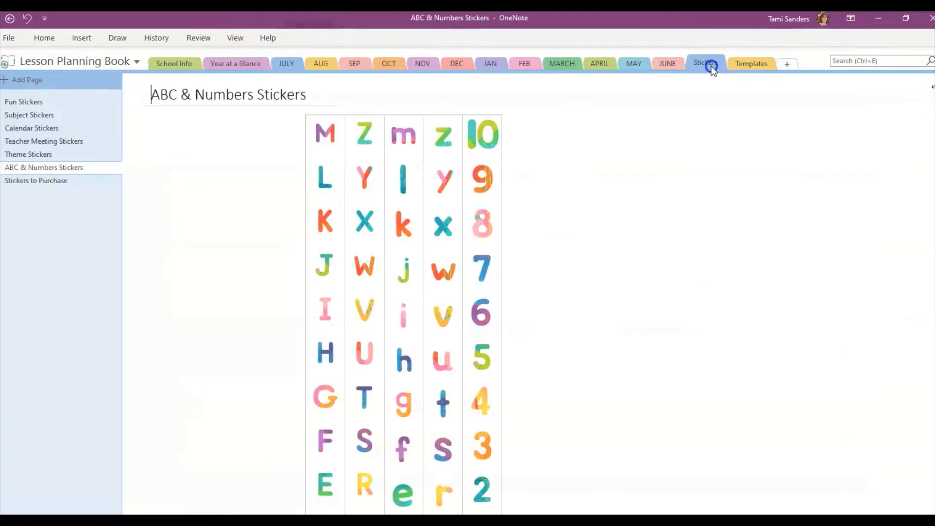
{"action": "left_click", "coordinate": [39, 104]}
{"action": "left_click", "coordinate": [337, 141]}
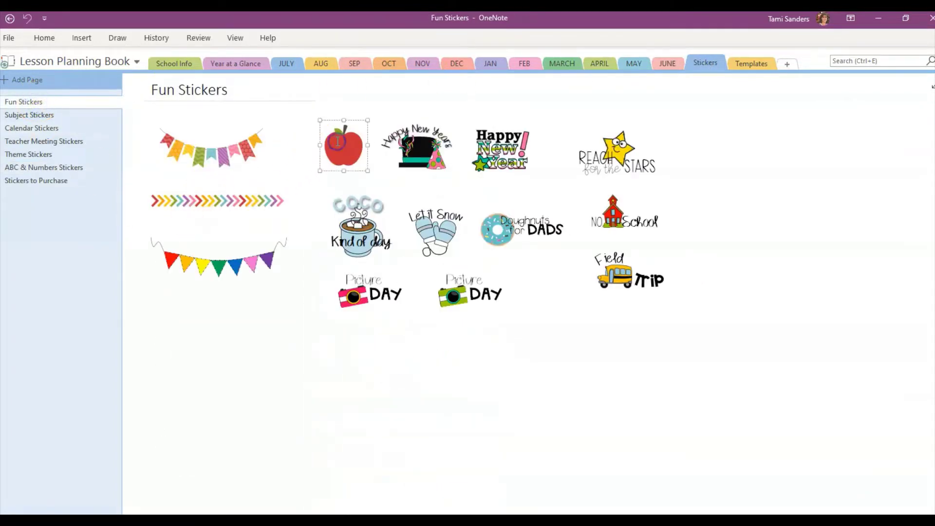
{"action": "right_click", "coordinate": [337, 141]}
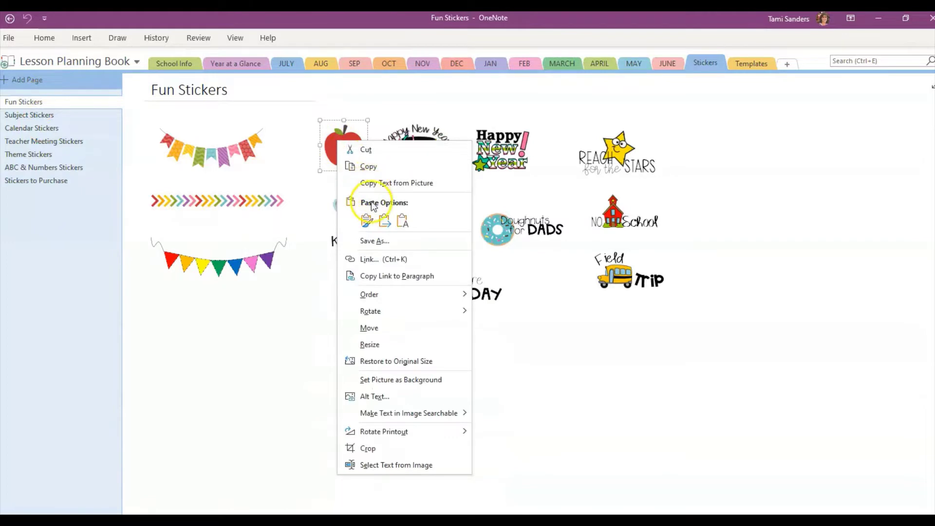
{"action": "left_click", "coordinate": [366, 168]}
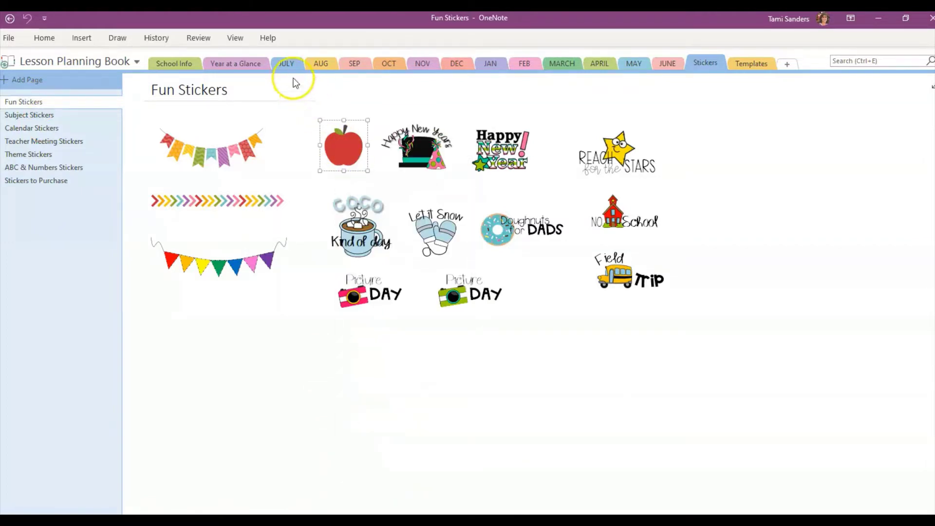
Paste the apple sticker beside the July 2020 calendar
{"action": "left_click", "coordinate": [287, 65]}
{"action": "left_click", "coordinate": [329, 229]}
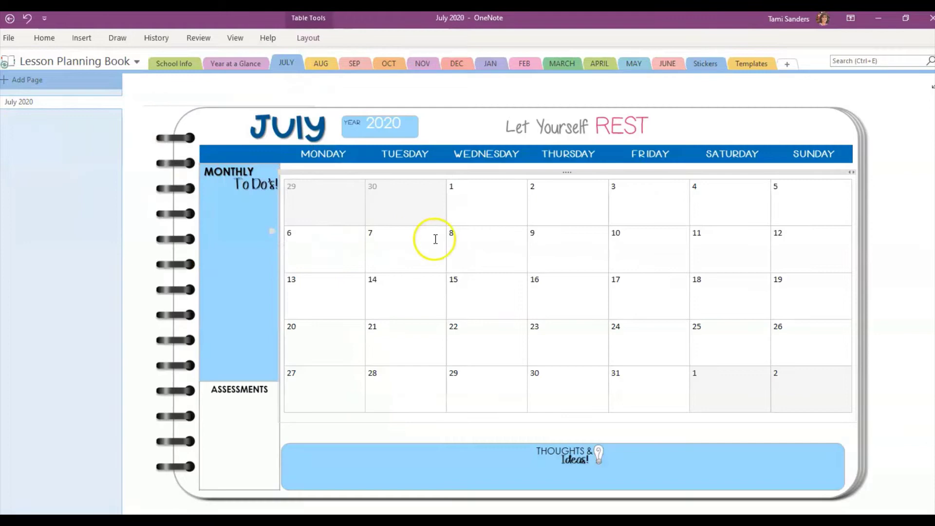
{"action": "left_click", "coordinate": [897, 176]}
{"action": "right_click", "coordinate": [897, 176]}
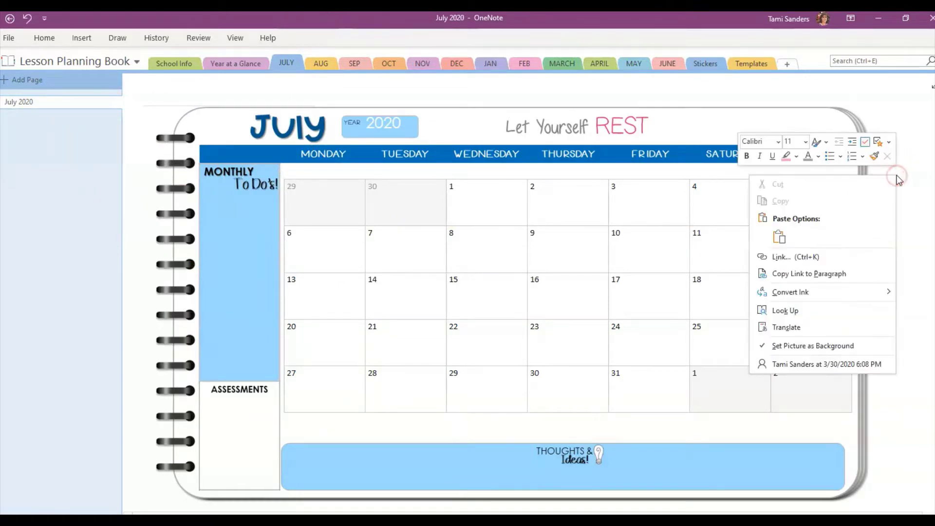
{"action": "left_click", "coordinate": [43, 43]}
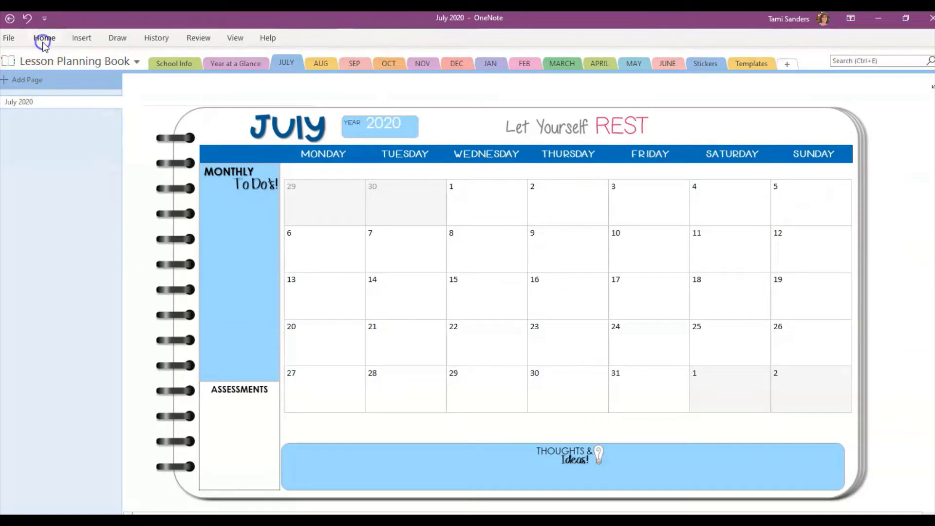
{"action": "left_click", "coordinate": [43, 39]}
{"action": "left_click", "coordinate": [19, 65]}
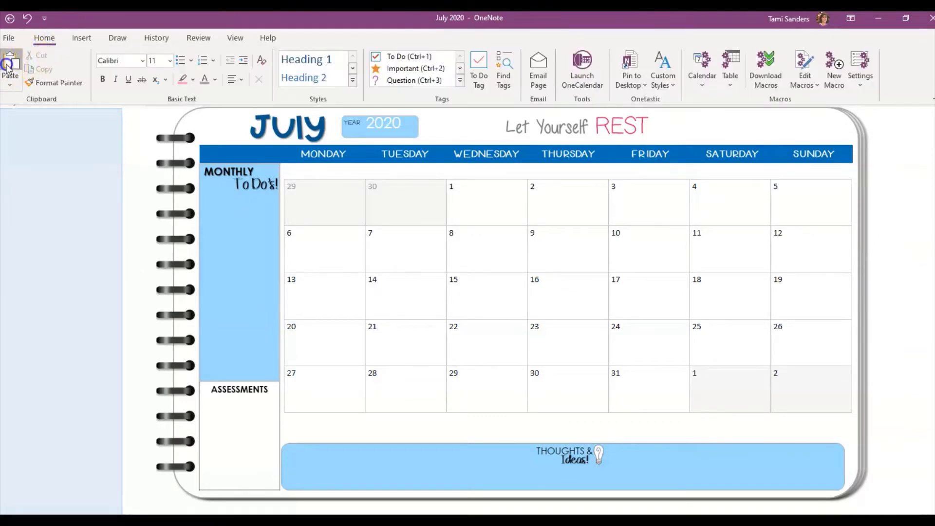
Move the apple into the Thursday 9 box, shrink it, then cut it out
{"action": "left_click_drag", "start_coordinate": [900, 189], "coordinate": [560, 243]}
{"action": "left_click_drag", "start_coordinate": [571, 234], "coordinate": [547, 243]}
{"action": "right_click", "coordinate": [547, 239]}
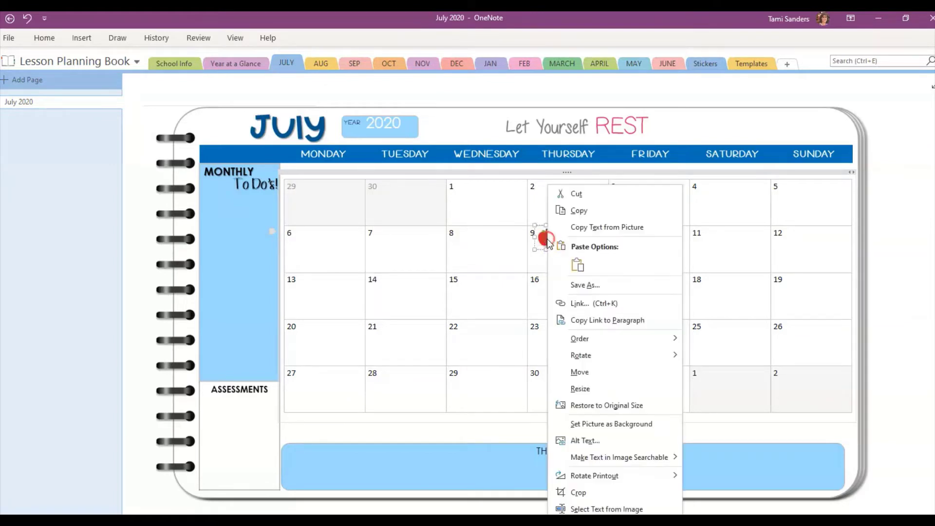
{"action": "left_click", "coordinate": [560, 195]}
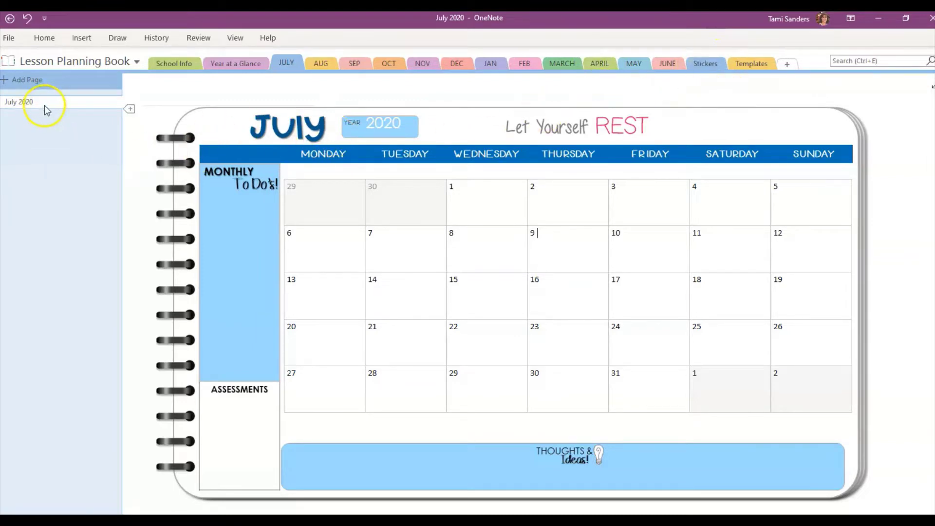
{"action": "left_click", "coordinate": [318, 64]}
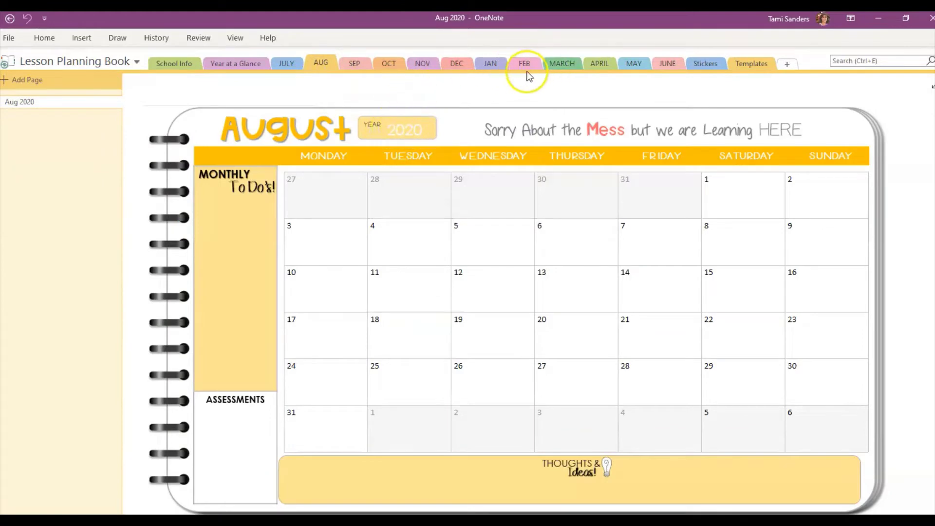
{"action": "left_click", "coordinate": [557, 64]}
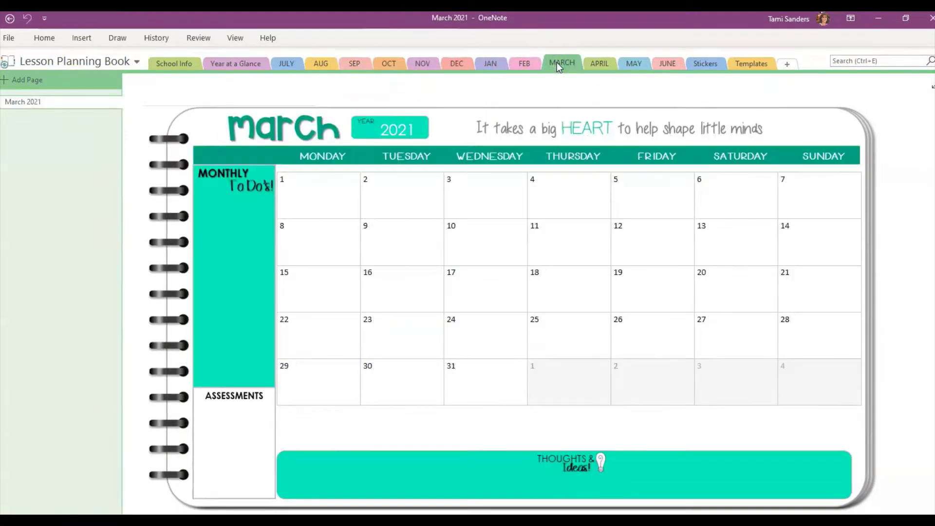
{"action": "left_click", "coordinate": [439, 142]}
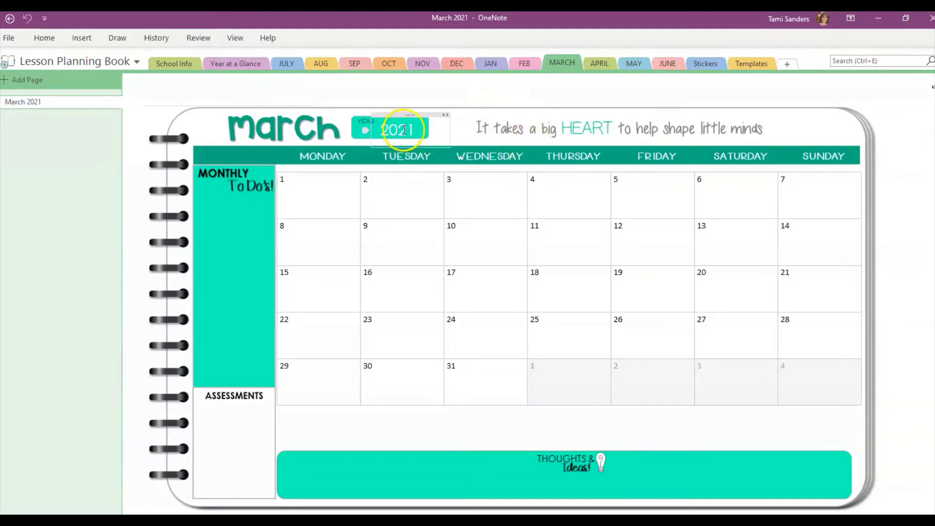
{"action": "left_click", "coordinate": [599, 65]}
{"action": "left_click", "coordinate": [384, 131]}
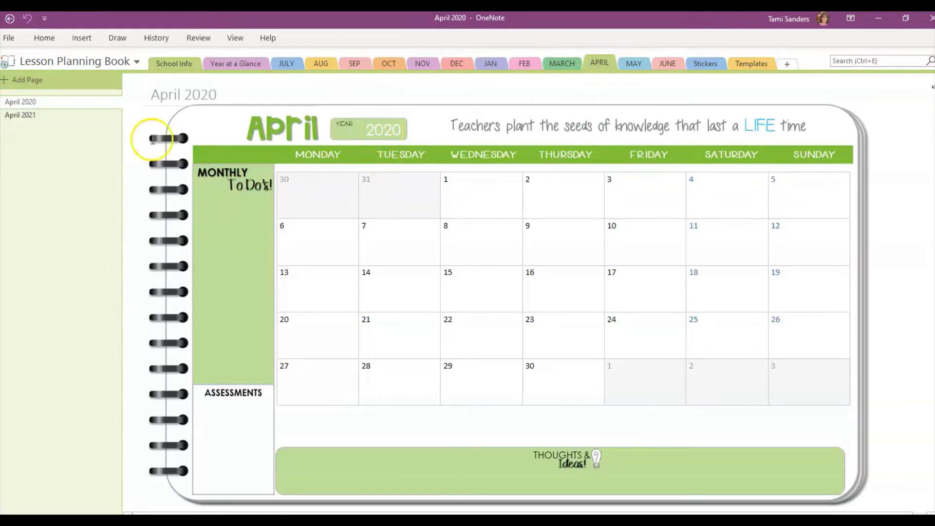
{"action": "left_click", "coordinate": [28, 116]}
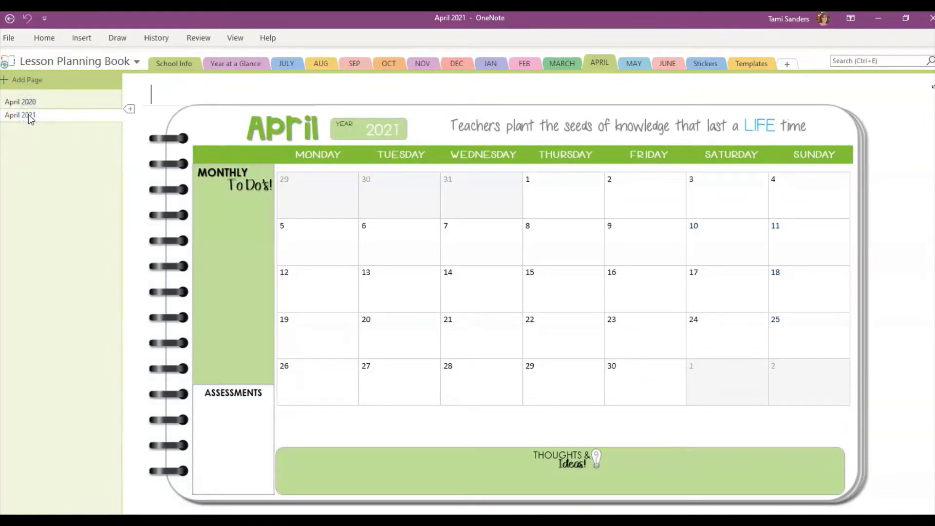
{"action": "left_click", "coordinate": [29, 102]}
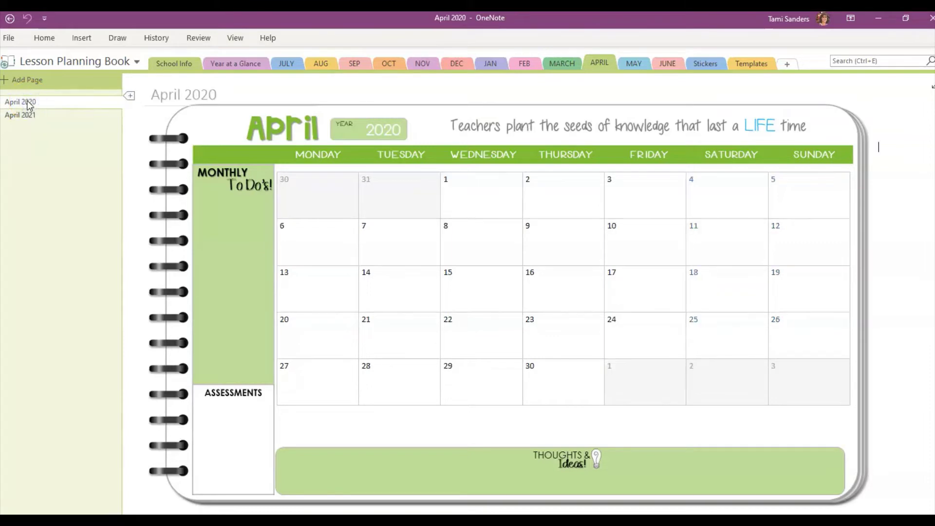
{"action": "right_click", "coordinate": [30, 102]}
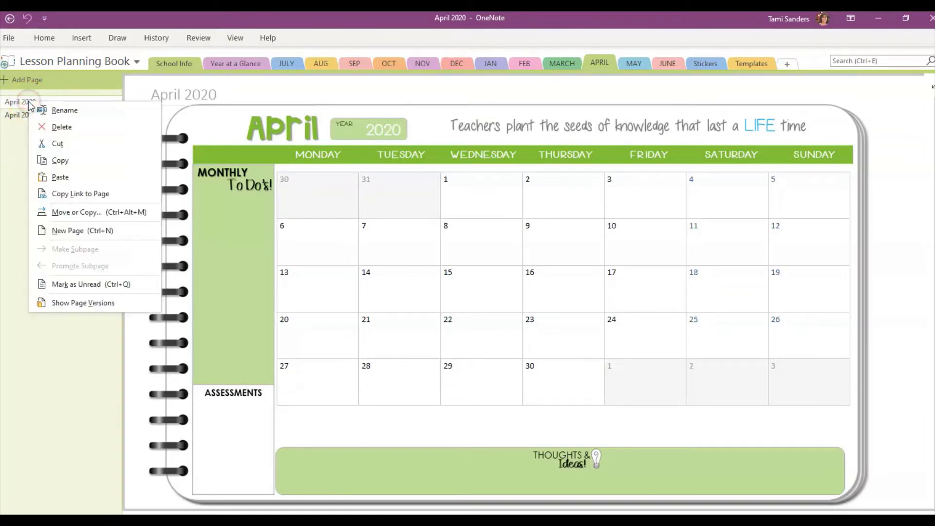
{"action": "left_click", "coordinate": [44, 143]}
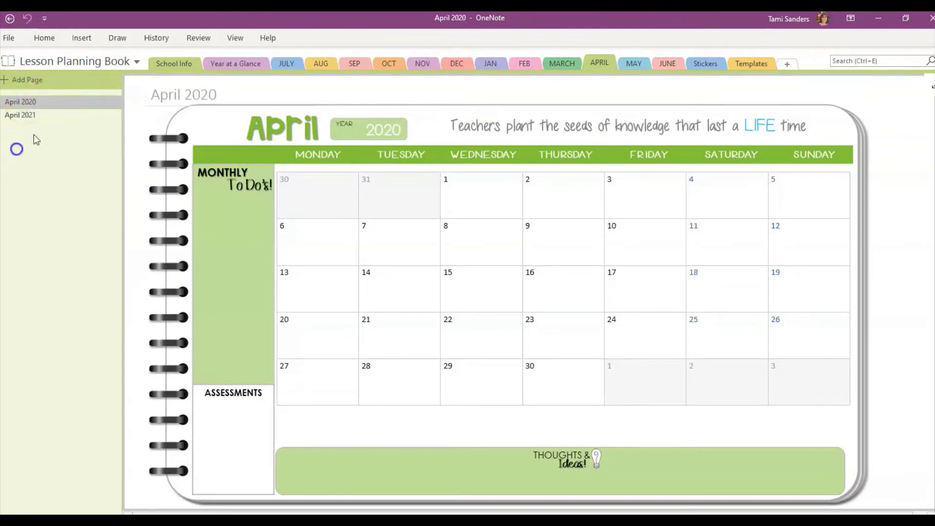
{"action": "left_click", "coordinate": [625, 63]}
{"action": "left_click", "coordinate": [666, 64]}
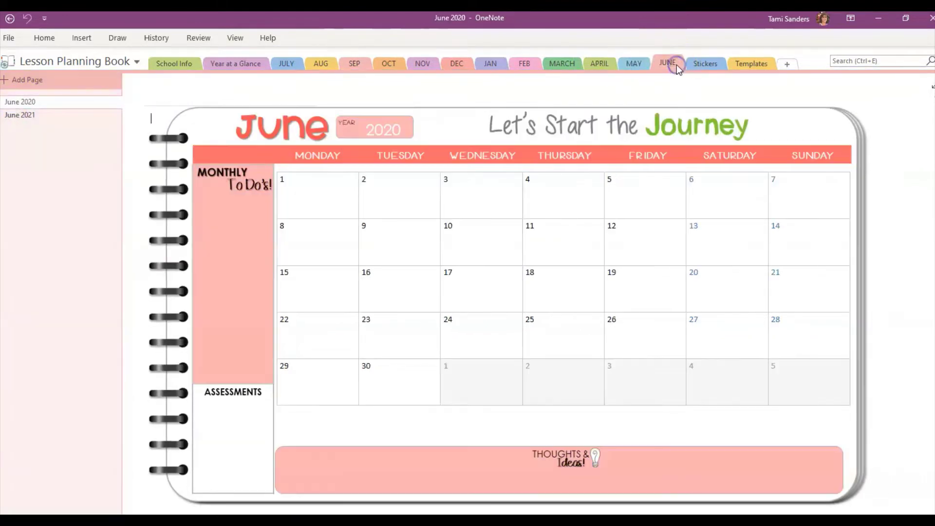
{"action": "left_click", "coordinate": [288, 64]}
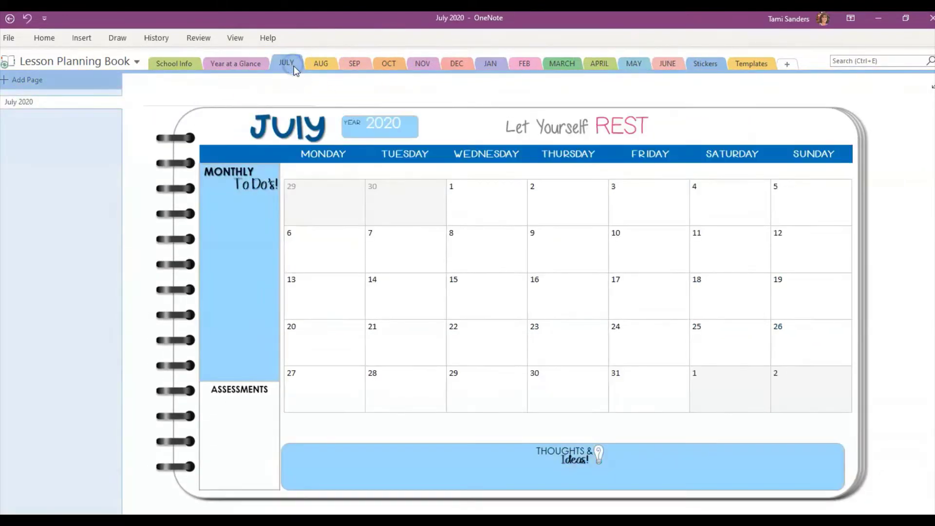
Browse the Templates pages Week of: 1, Week of: 2, Centers and Block Schedule Prep Time
{"action": "left_click", "coordinate": [755, 67]}
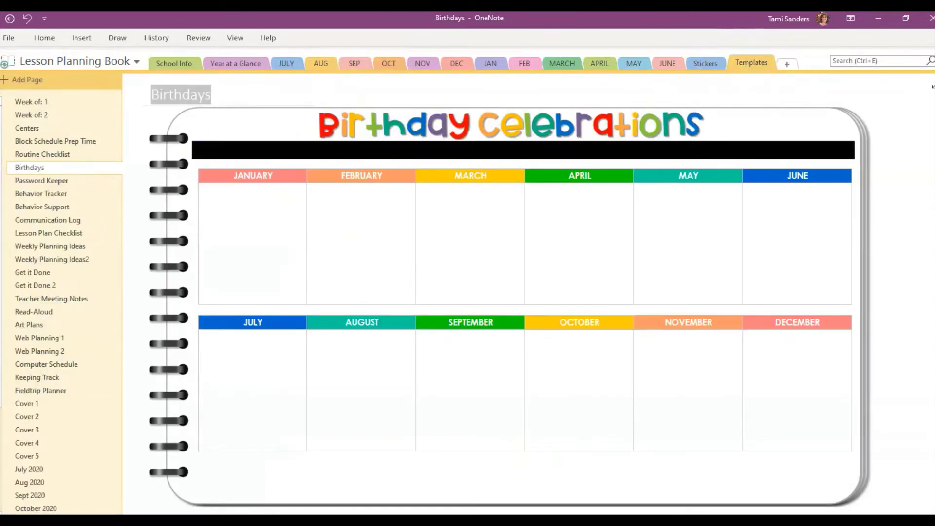
{"action": "left_click", "coordinate": [30, 102]}
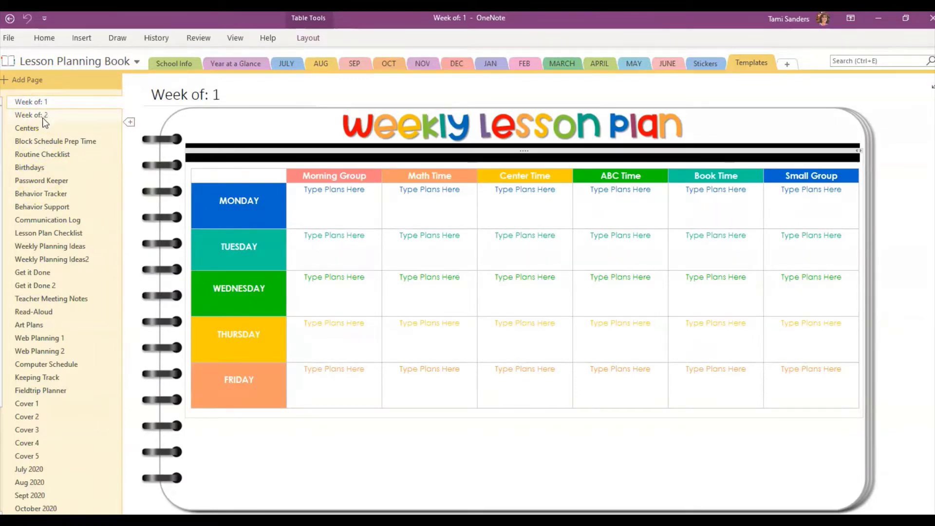
{"action": "left_click", "coordinate": [213, 185]}
{"action": "left_click", "coordinate": [46, 116]}
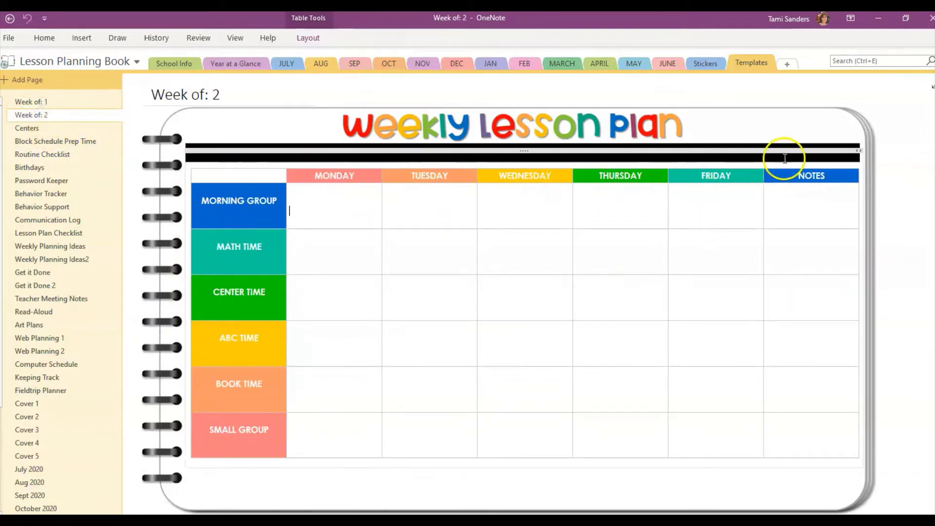
{"action": "left_click", "coordinate": [31, 129]}
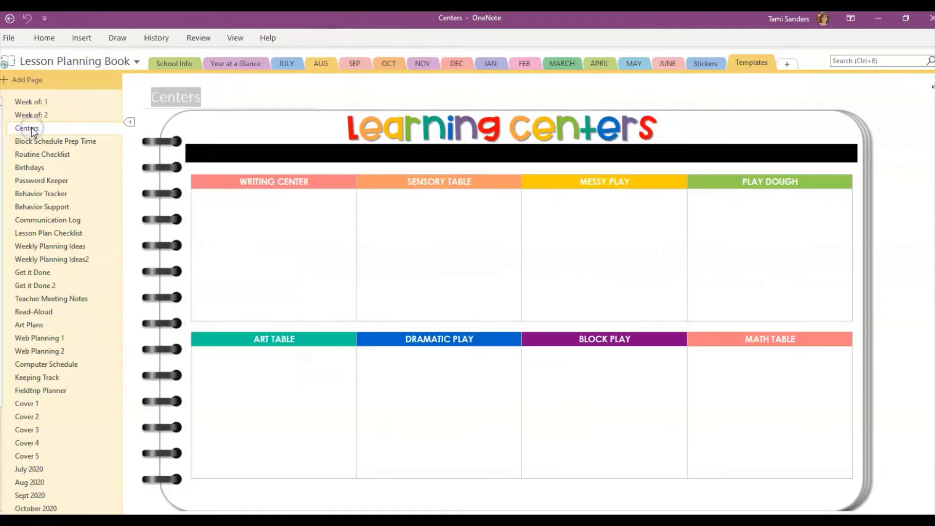
{"action": "left_click", "coordinate": [37, 142]}
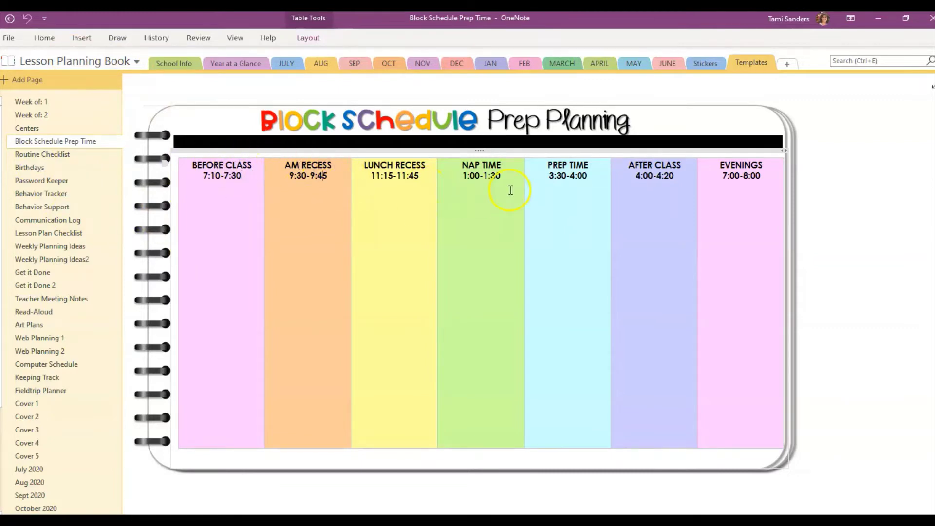
Browse Routine Checklist, Birthdays, Password Keeper, Behavior Tracker/Support and Communication Log pages
{"action": "left_click", "coordinate": [71, 156]}
{"action": "left_click", "coordinate": [30, 171]}
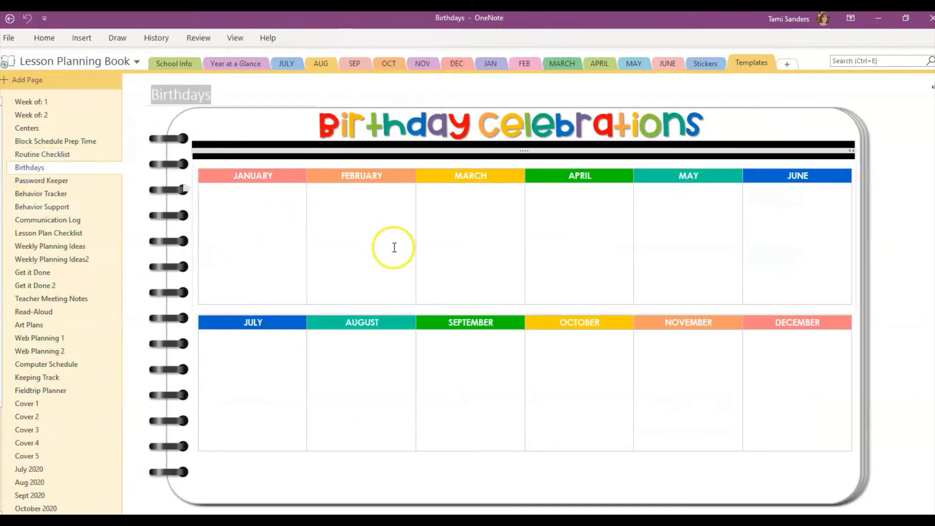
{"action": "left_click", "coordinate": [38, 181]}
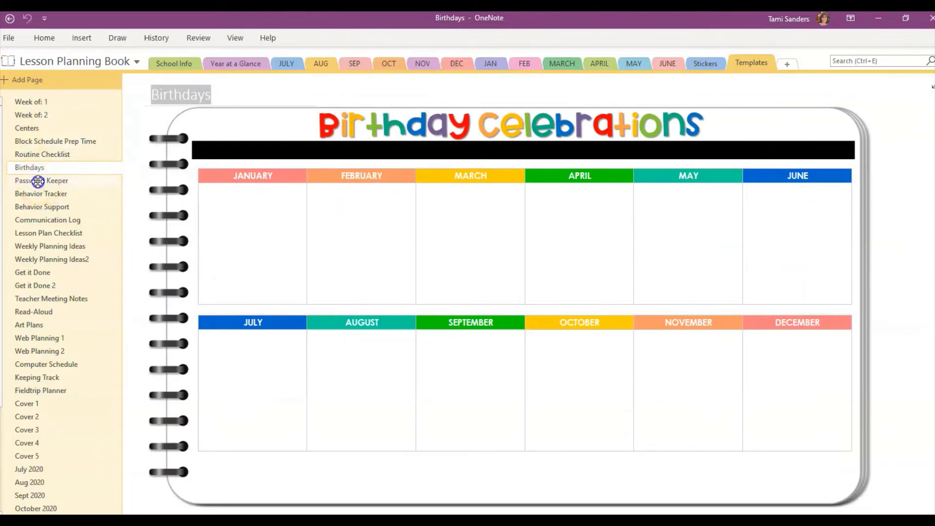
{"action": "left_click", "coordinate": [40, 195]}
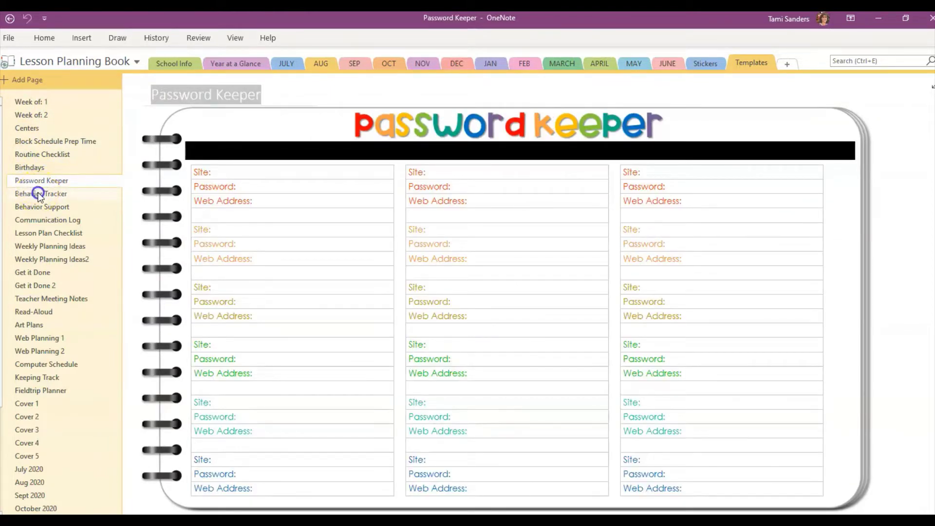
{"action": "left_click", "coordinate": [36, 209]}
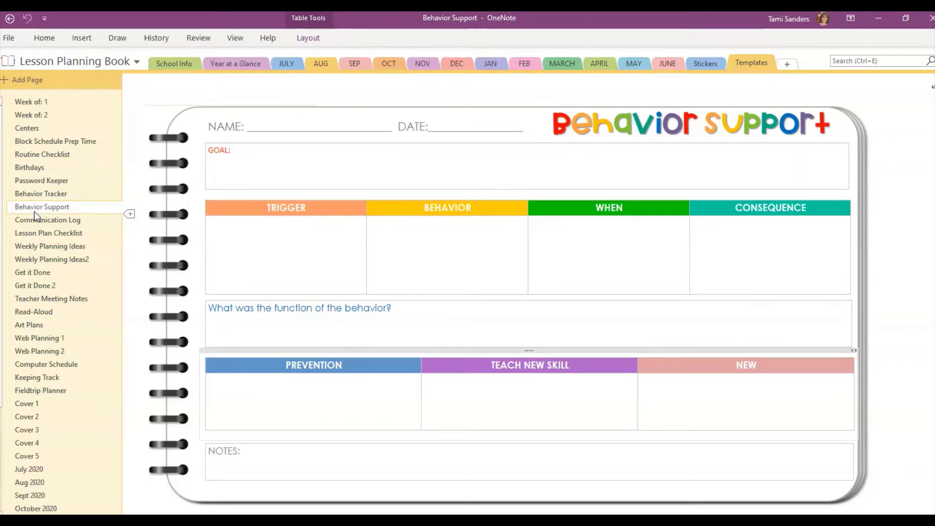
{"action": "left_click", "coordinate": [36, 222]}
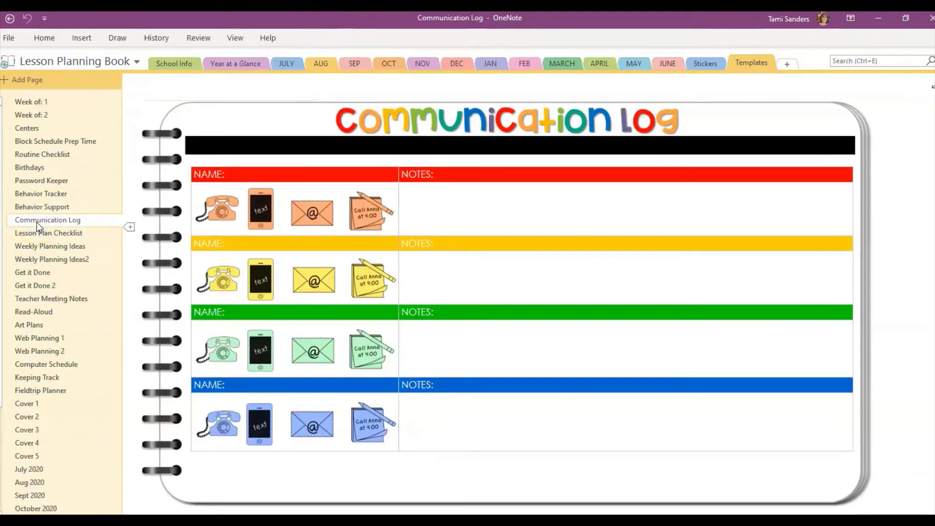
{"action": "left_click", "coordinate": [47, 235]}
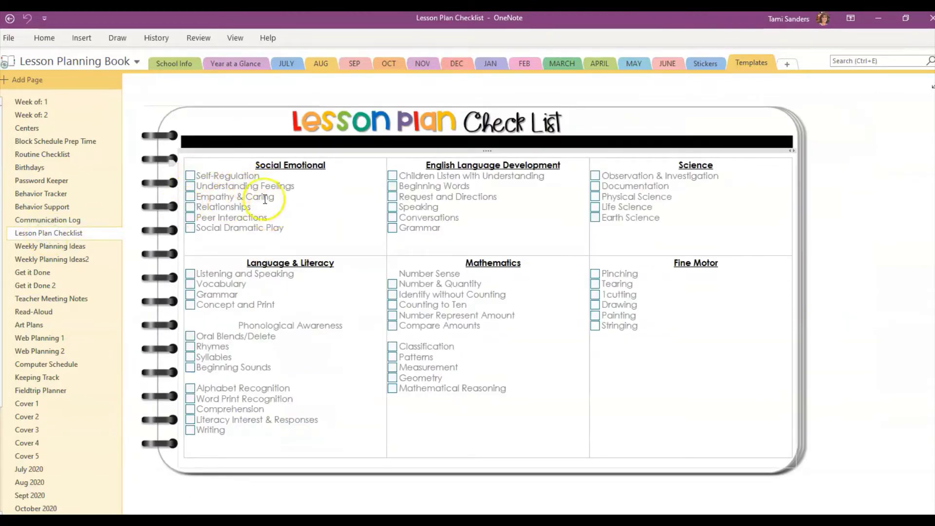
Try the checklist table, then view Weekly Planning Ideas, Ideas2 and Get it Done pages
{"action": "left_click", "coordinate": [455, 218]}
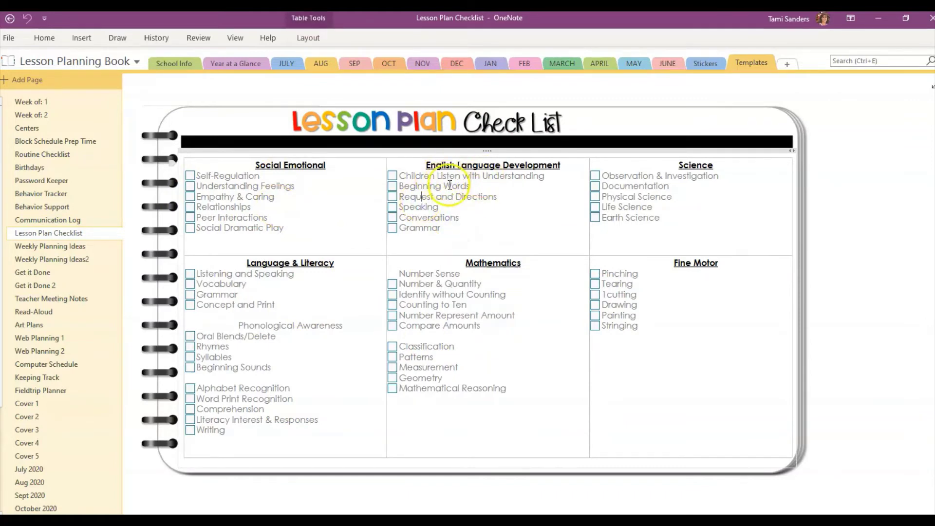
{"action": "mouse_move", "coordinate": [456, 224]}
{"action": "left_mouse_down"}
{"action": "mouse_move", "coordinate": [397, 188]}
{"action": "mouse_move", "coordinate": [397, 175]}
{"action": "mouse_move", "coordinate": [427, 219]}
{"action": "mouse_move", "coordinate": [453, 226]}
{"action": "left_mouse_up"}
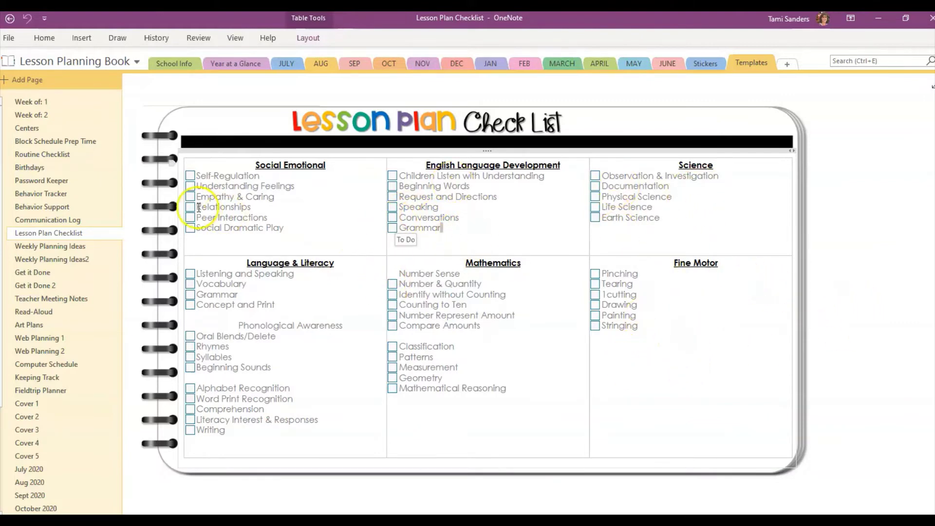
{"action": "left_click", "coordinate": [61, 247]}
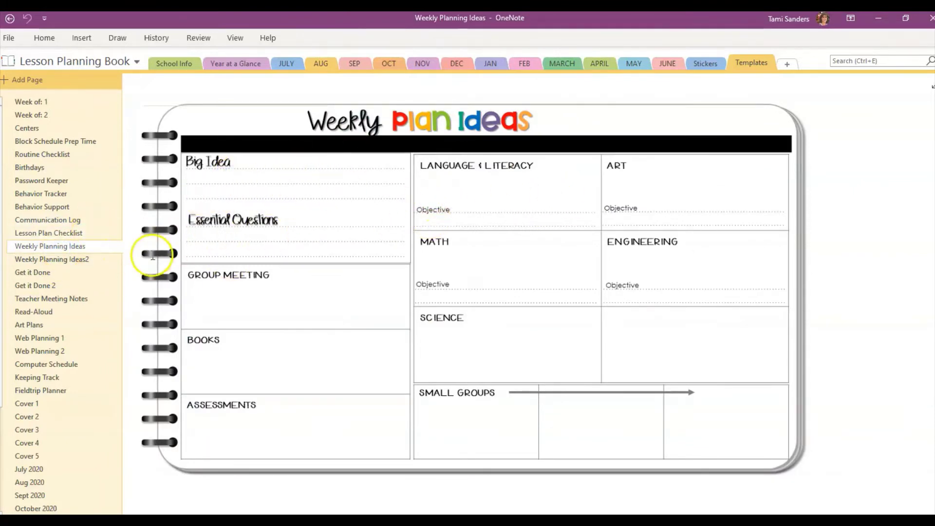
{"action": "left_click", "coordinate": [81, 262]}
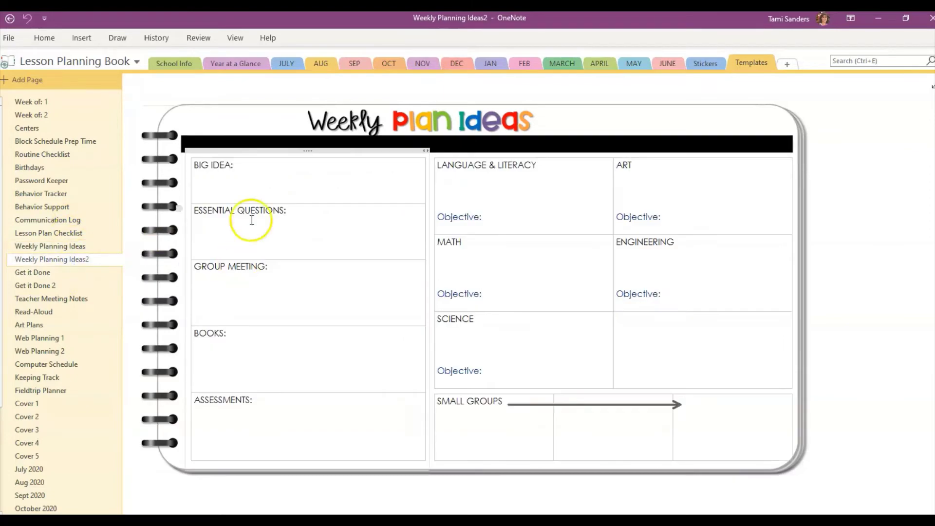
{"action": "left_click", "coordinate": [234, 180]}
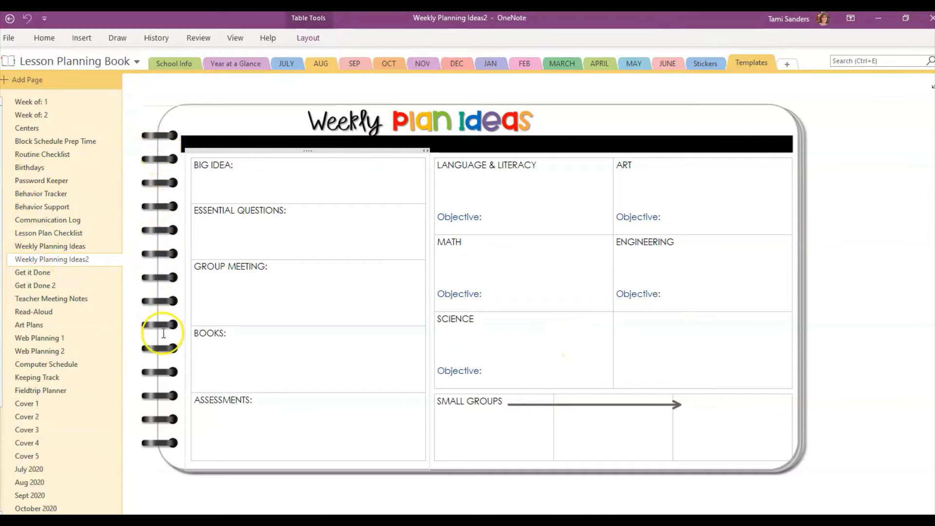
{"action": "left_click", "coordinate": [45, 275]}
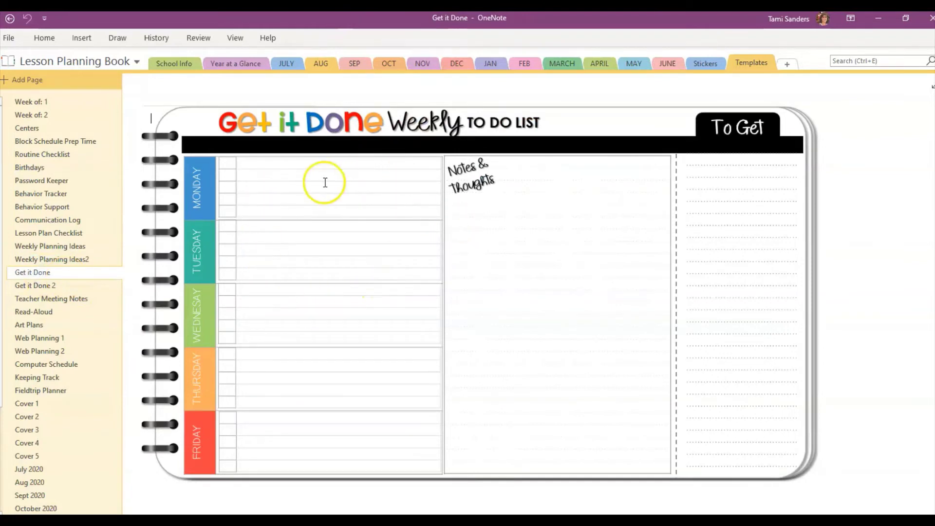
{"action": "left_click", "coordinate": [251, 163]}
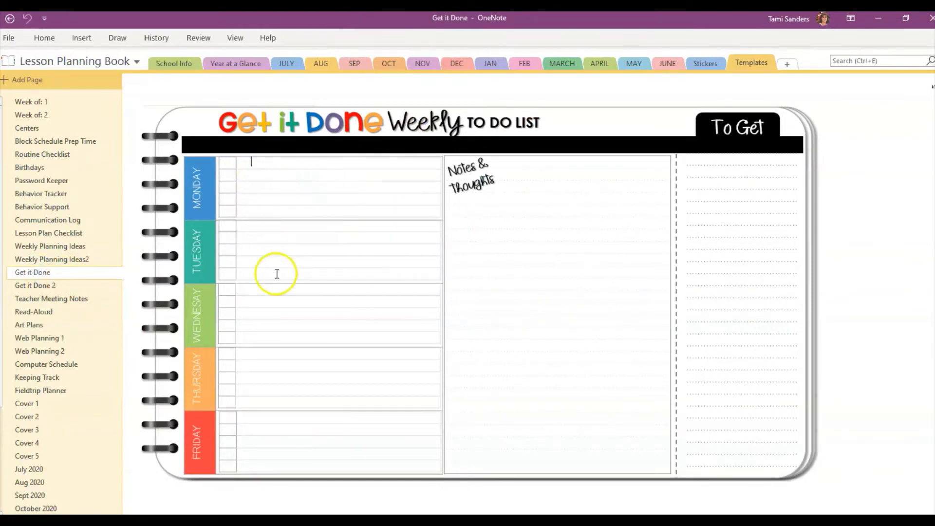
View Get it Done 2, Teacher Meeting Notes, Read-Aloud, Art Plans and Web Planning 1
{"action": "left_click", "coordinate": [49, 286]}
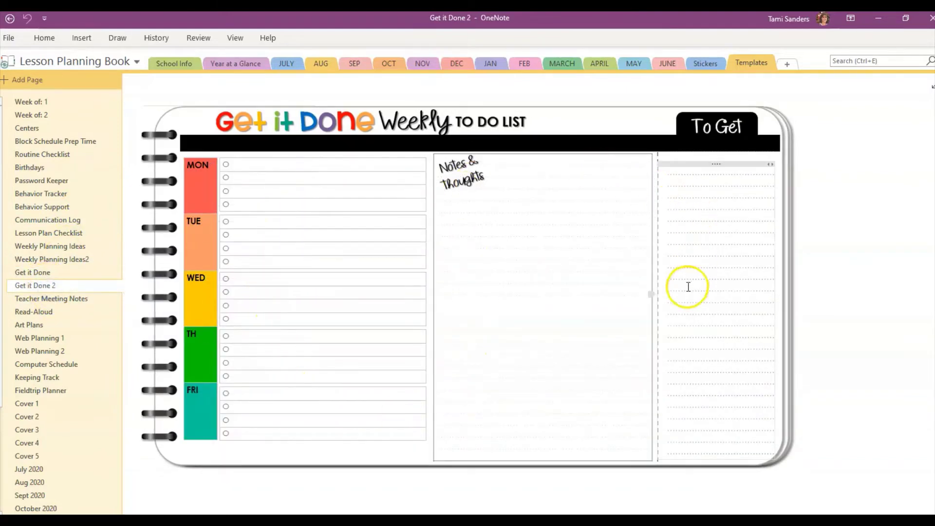
{"action": "left_click", "coordinate": [63, 301]}
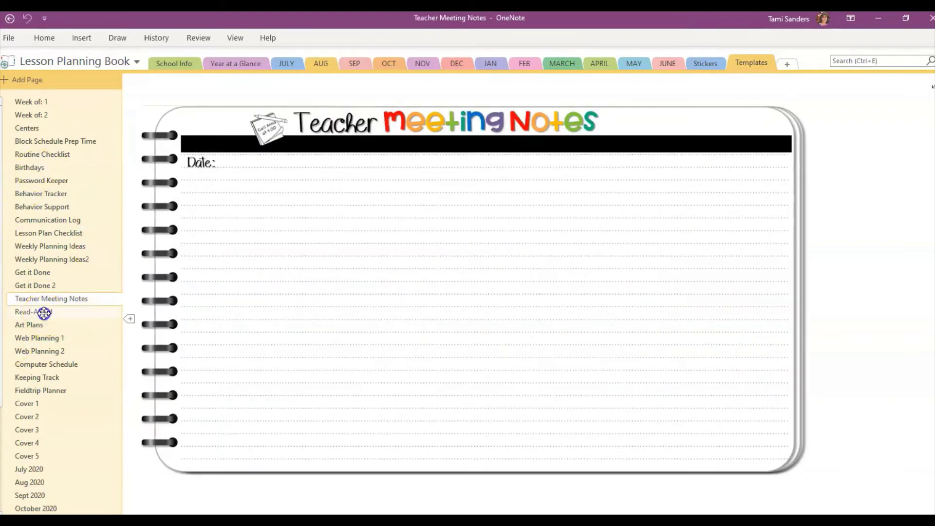
{"action": "left_click", "coordinate": [44, 312]}
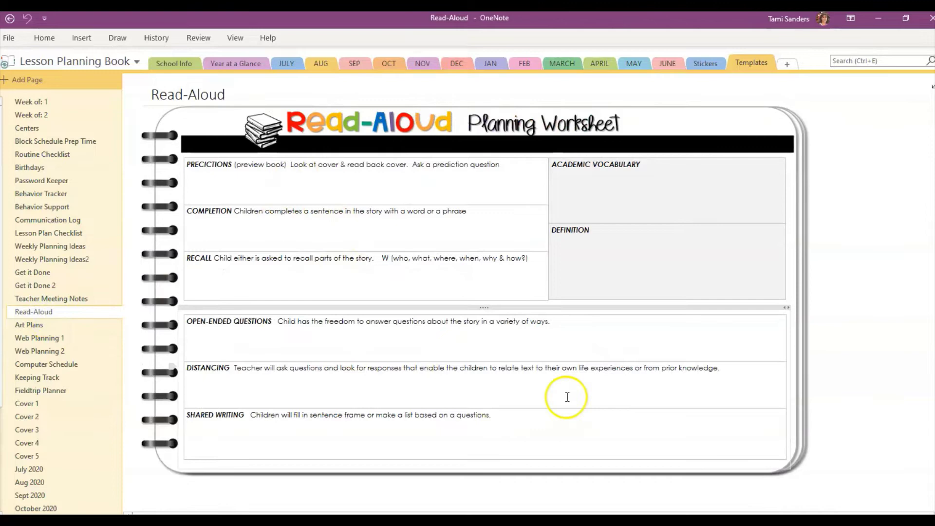
{"action": "left_click", "coordinate": [39, 325]}
{"action": "left_click", "coordinate": [48, 341]}
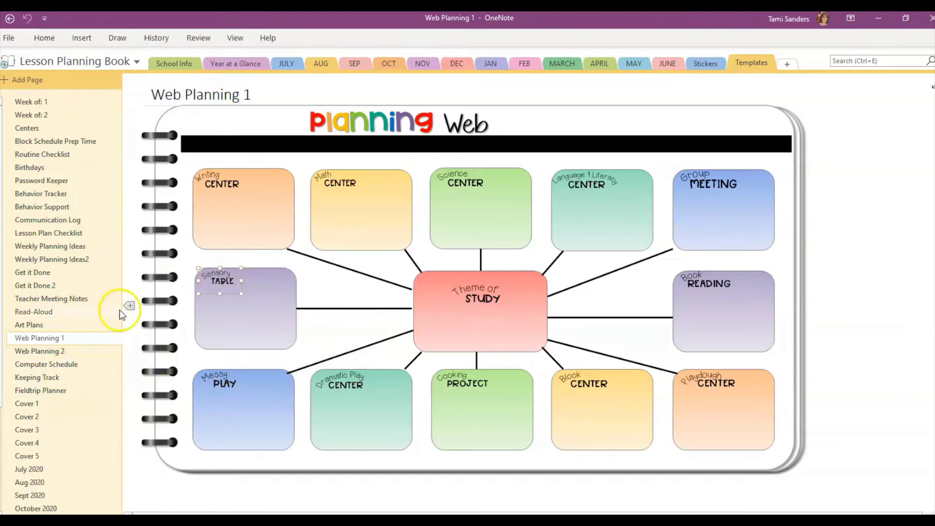
View Web Planning 2, Computer Schedule, Keeping Track, Fieldtrip Planner, Cover 1 and Cover 2
{"action": "left_click", "coordinate": [53, 353]}
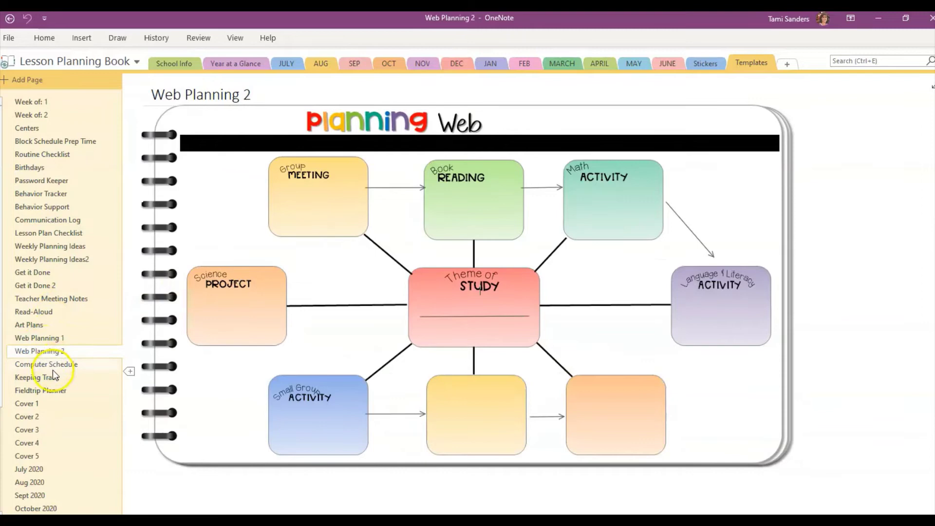
{"action": "left_click", "coordinate": [53, 368]}
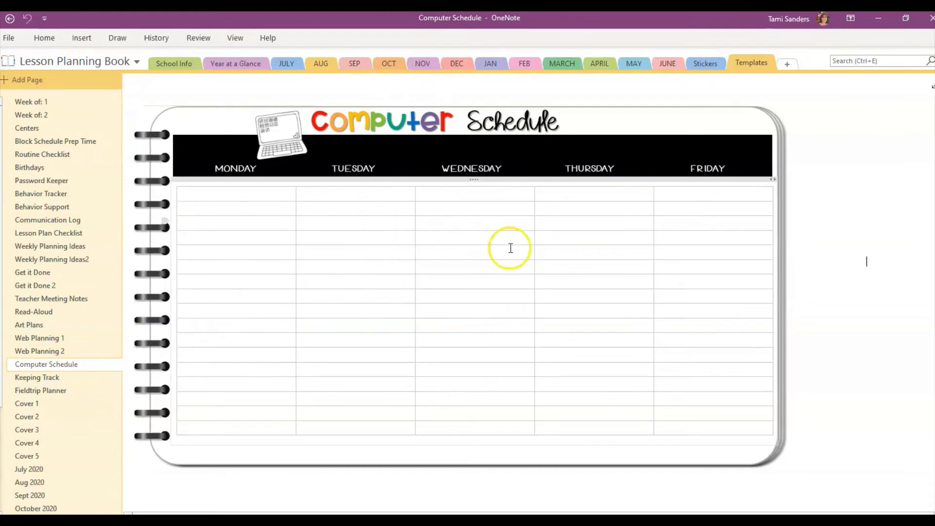
{"action": "left_click", "coordinate": [44, 382]}
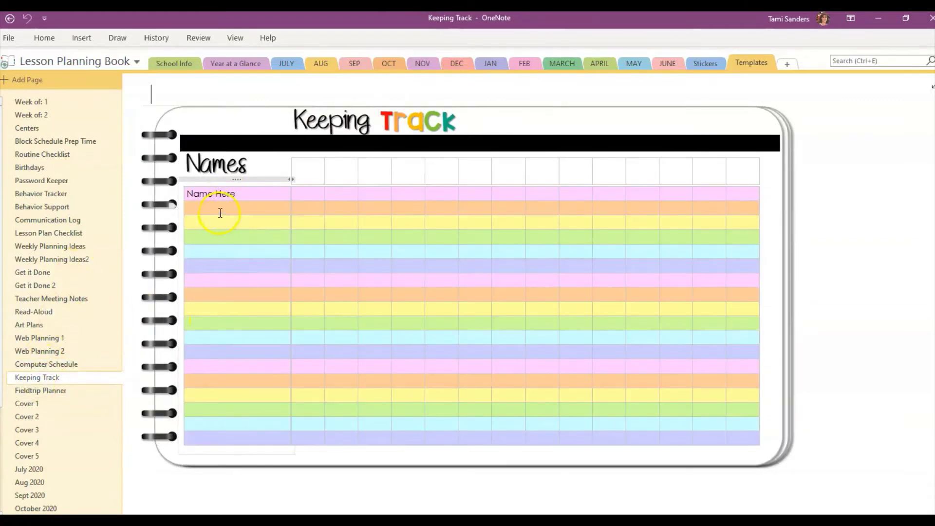
{"action": "left_click", "coordinate": [220, 213]}
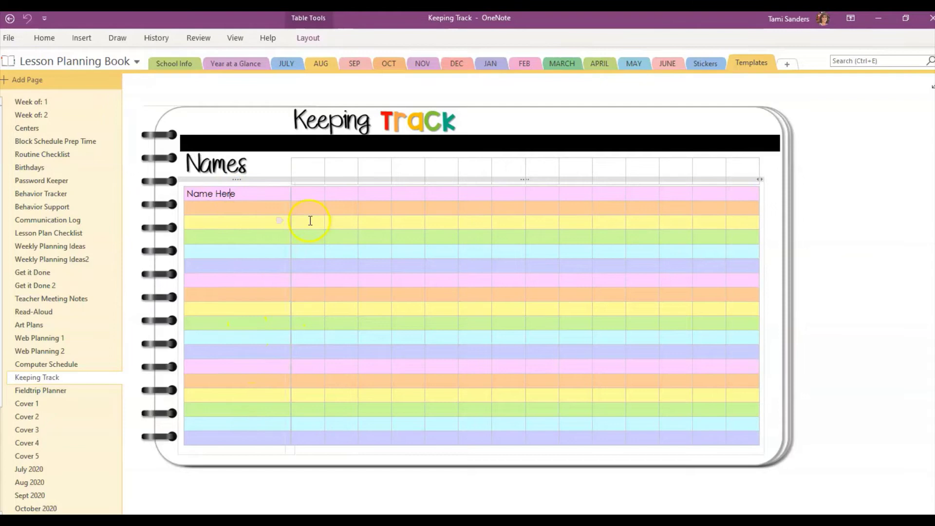
{"action": "left_click", "coordinate": [301, 191]}
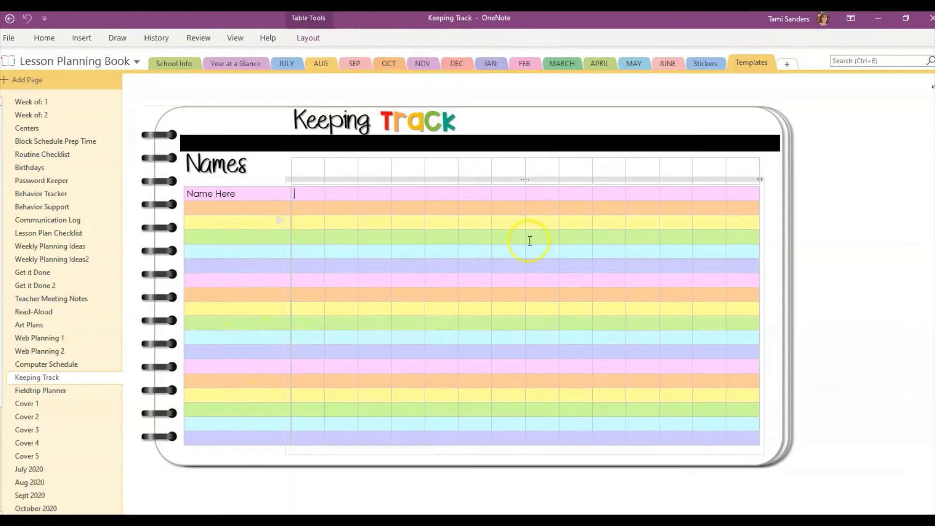
{"action": "left_click", "coordinate": [53, 391]}
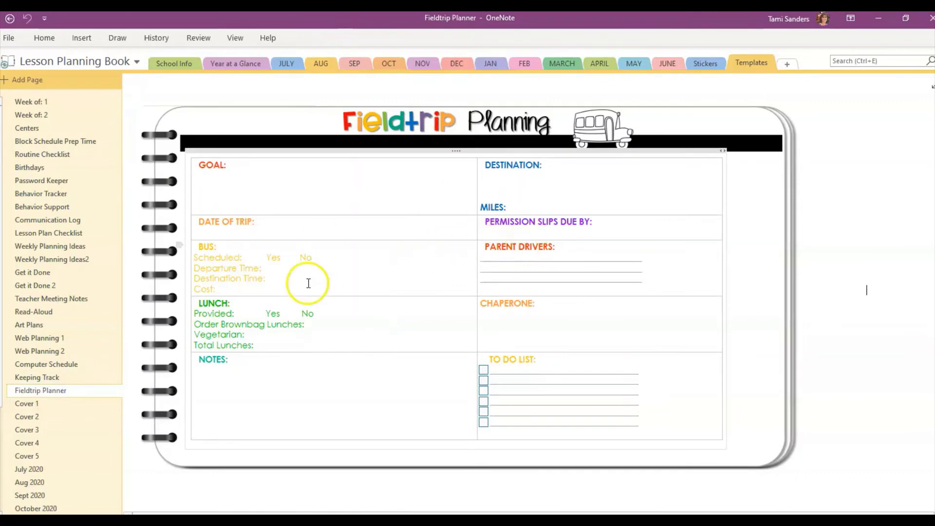
{"action": "left_click", "coordinate": [38, 407]}
{"action": "left_click", "coordinate": [39, 417]}
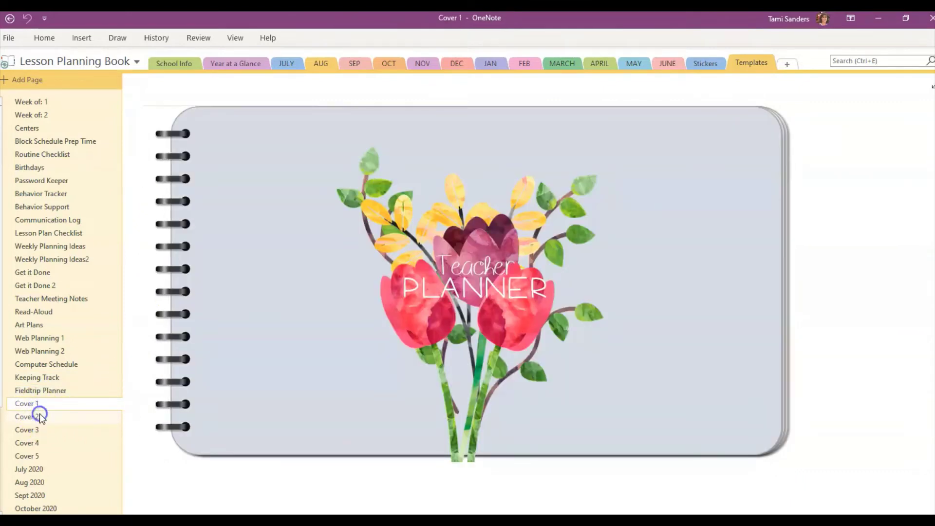
View Preschool Expectations, Classroom Expectations and Classroom Routines, then return to the July calendar
{"action": "scroll", "coordinate": [42, 435], "scroll_direction": "down", "scroll_amount": 3}
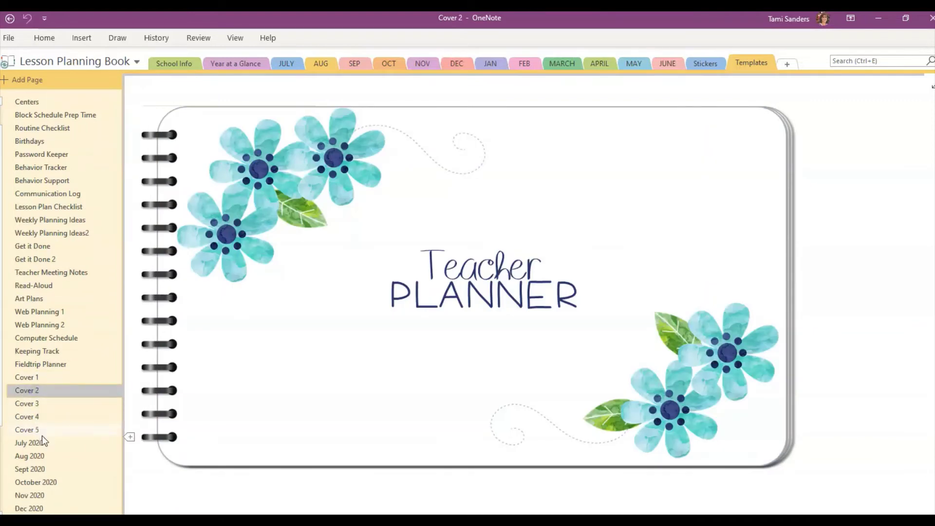
{"action": "scroll", "coordinate": [23, 395], "scroll_direction": "down", "scroll_amount": 3}
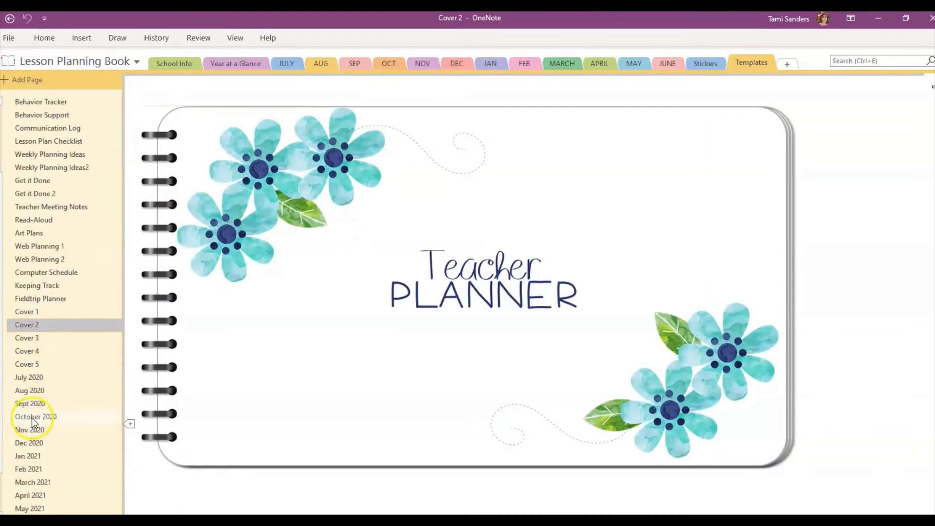
{"action": "scroll", "coordinate": [20, 402], "scroll_direction": "down", "scroll_amount": 1}
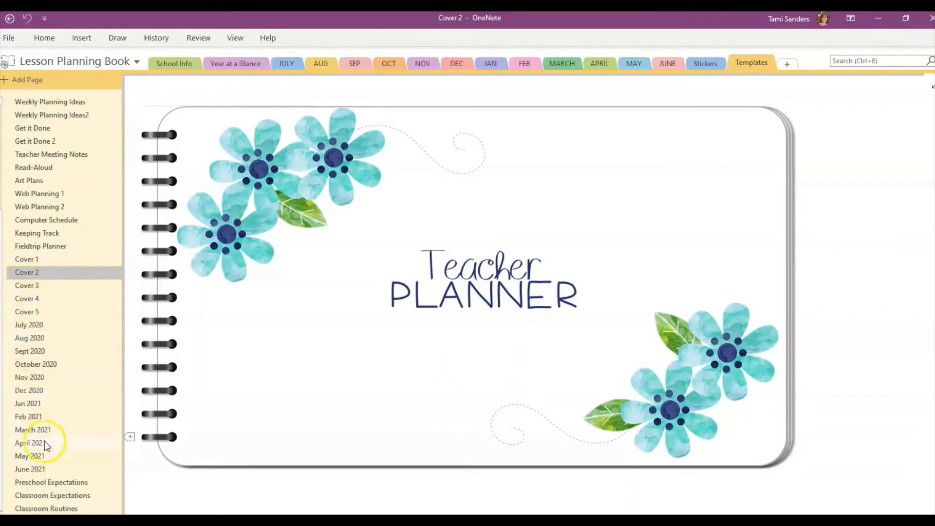
{"action": "left_click", "coordinate": [73, 483]}
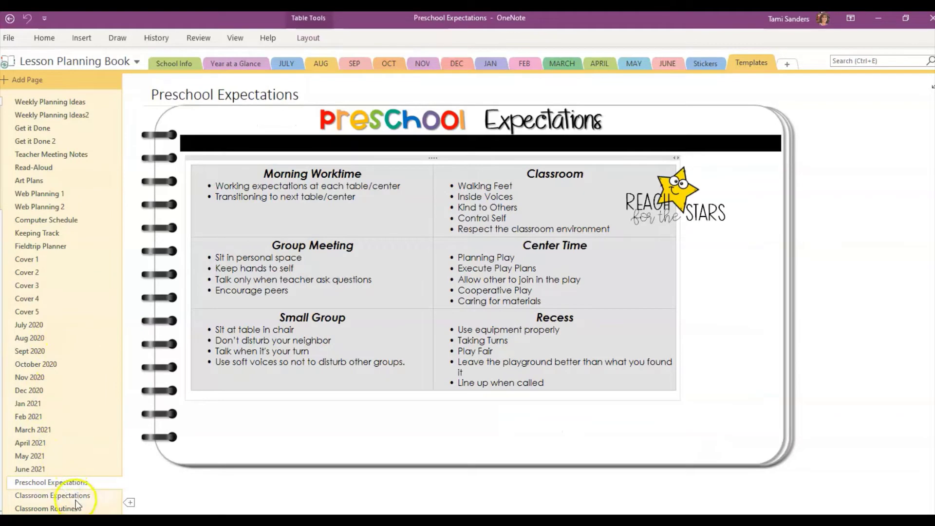
{"action": "left_click", "coordinate": [73, 498]}
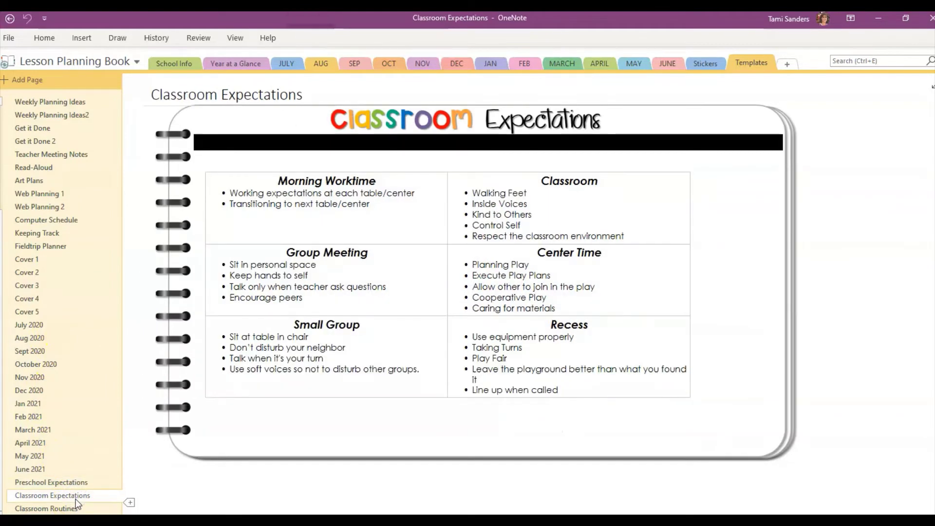
{"action": "left_click_drag", "start_coordinate": [67, 512], "coordinate": [68, 483]}
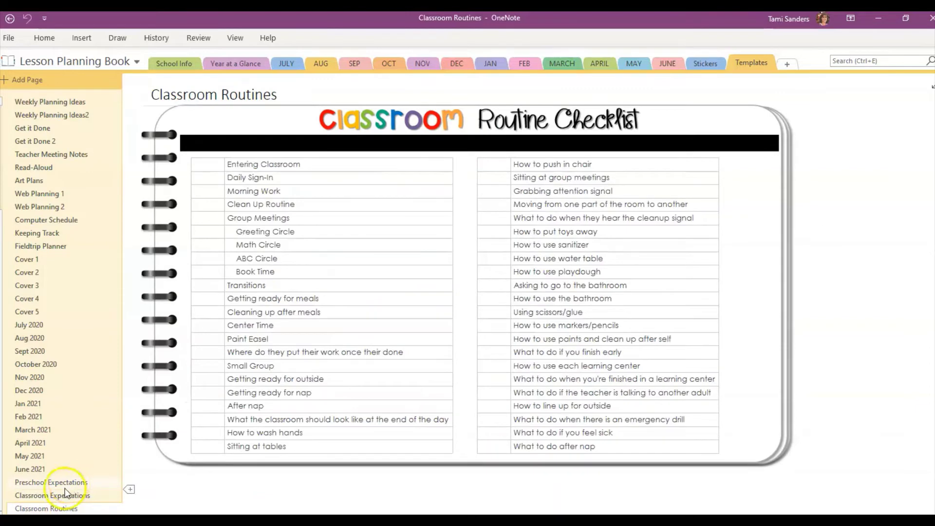
{"action": "left_click", "coordinate": [222, 73]}
Open the Week of: 1 lesson plan page in the Templates section
{"action": "left_click", "coordinate": [292, 63]}
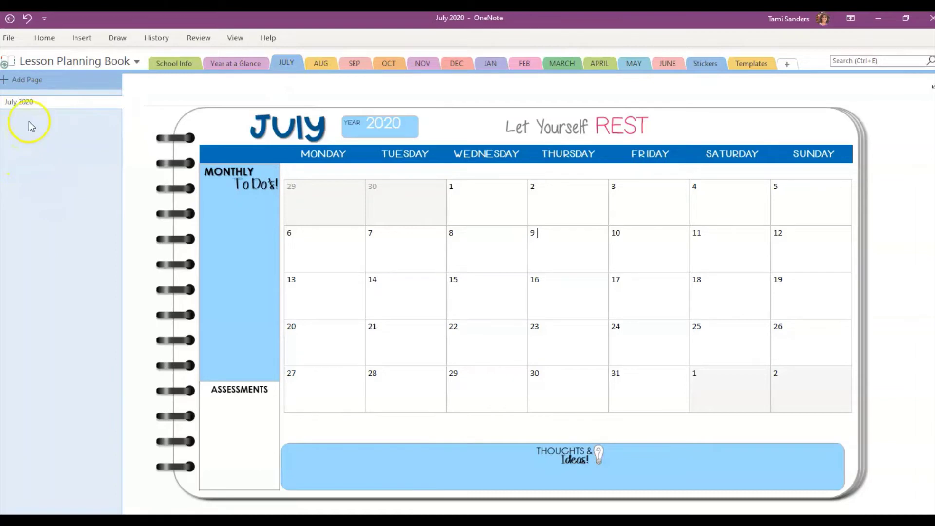
{"action": "left_click", "coordinate": [751, 68]}
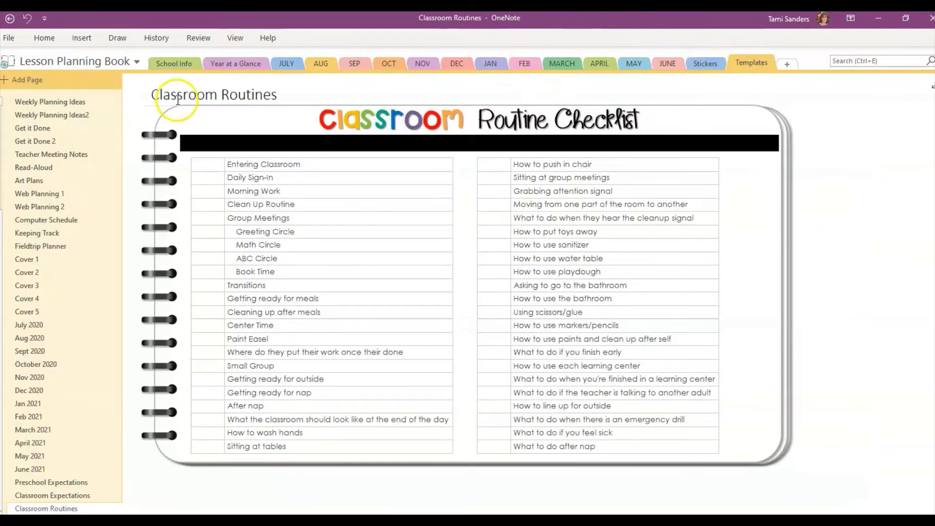
{"action": "scroll", "coordinate": [65, 156], "scroll_direction": "up", "scroll_amount": 2}
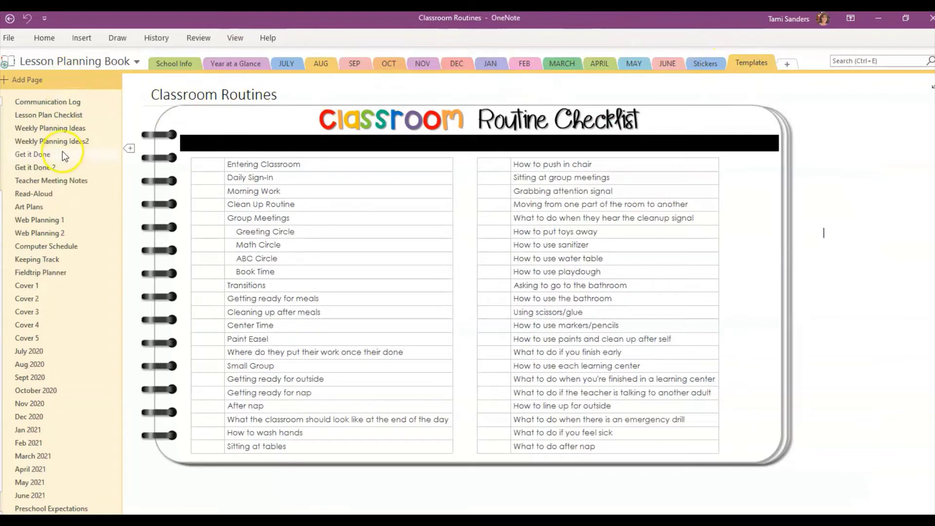
{"action": "left_click", "coordinate": [59, 129]}
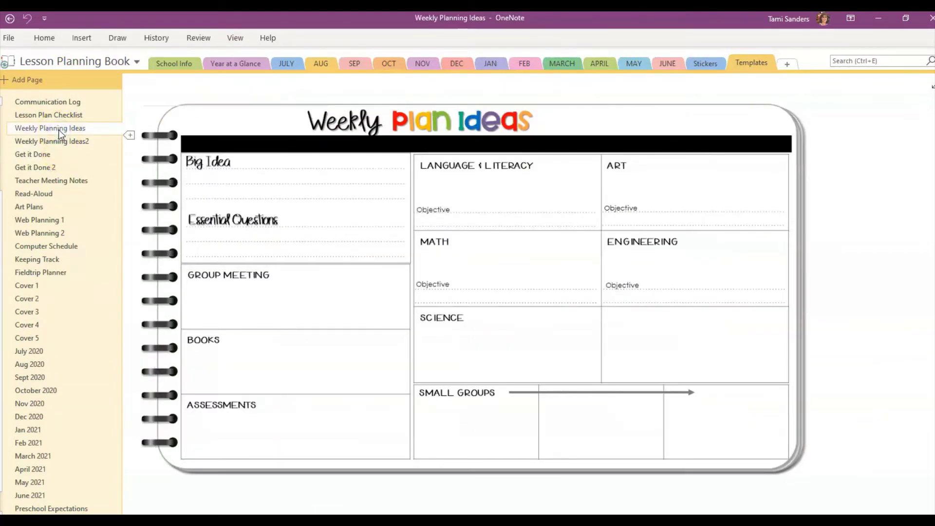
{"action": "scroll", "coordinate": [58, 130], "scroll_direction": "up", "scroll_amount": 3}
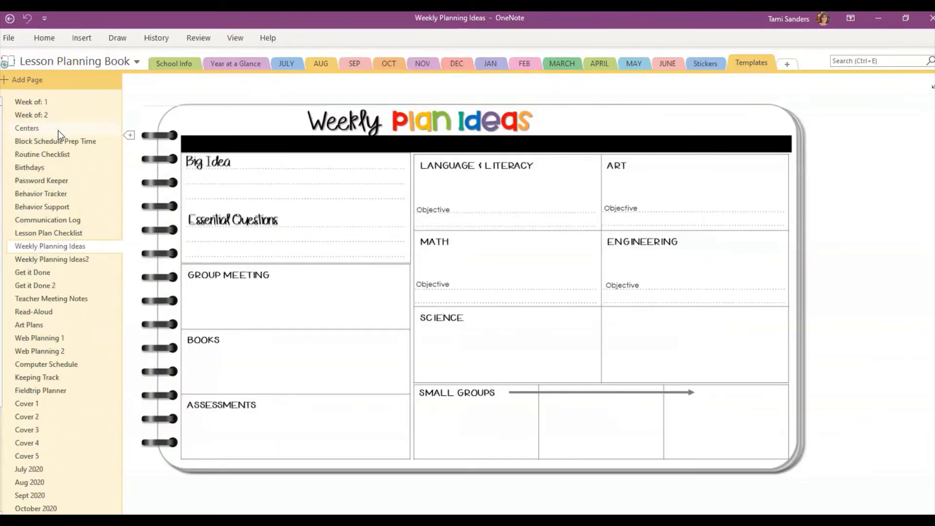
{"action": "left_click", "coordinate": [29, 102]}
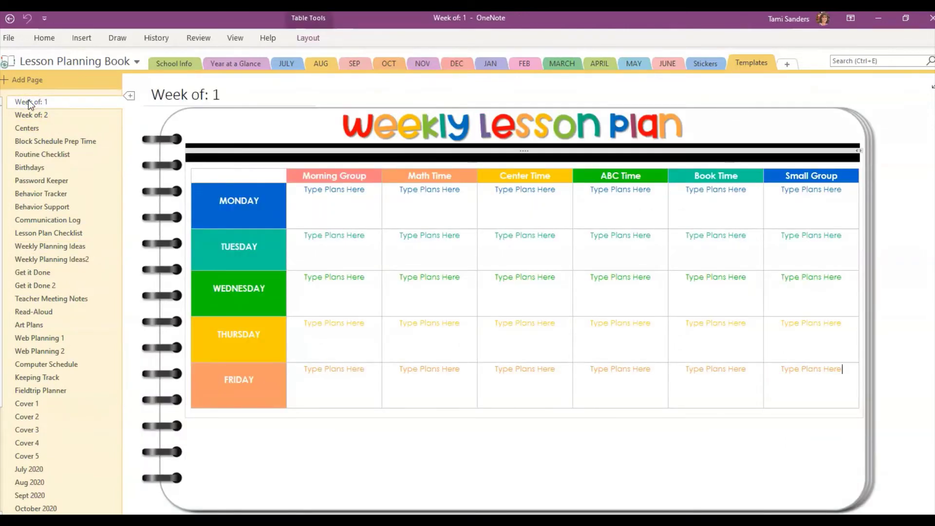
{"action": "left_click", "coordinate": [29, 106]}
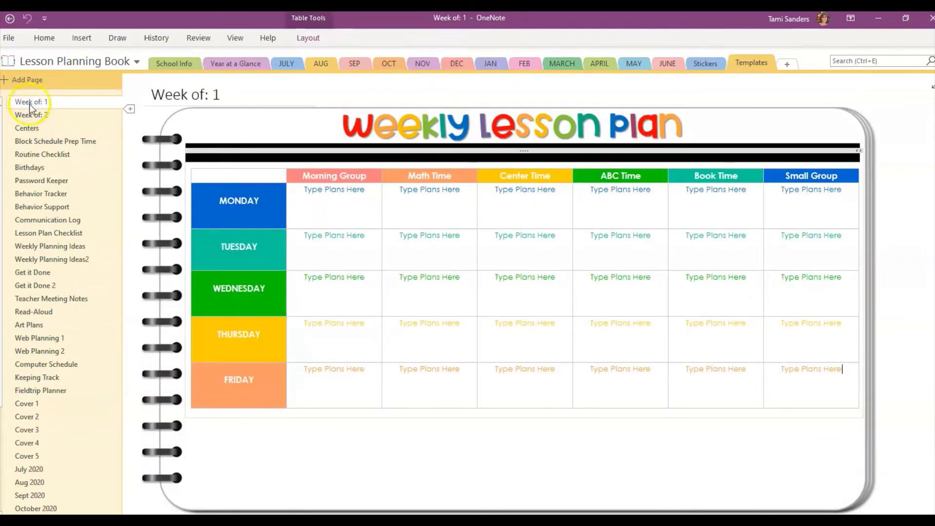
Copy the Week of: 1 page into the JULY section using Move or Copy
{"action": "right_click", "coordinate": [57, 106]}
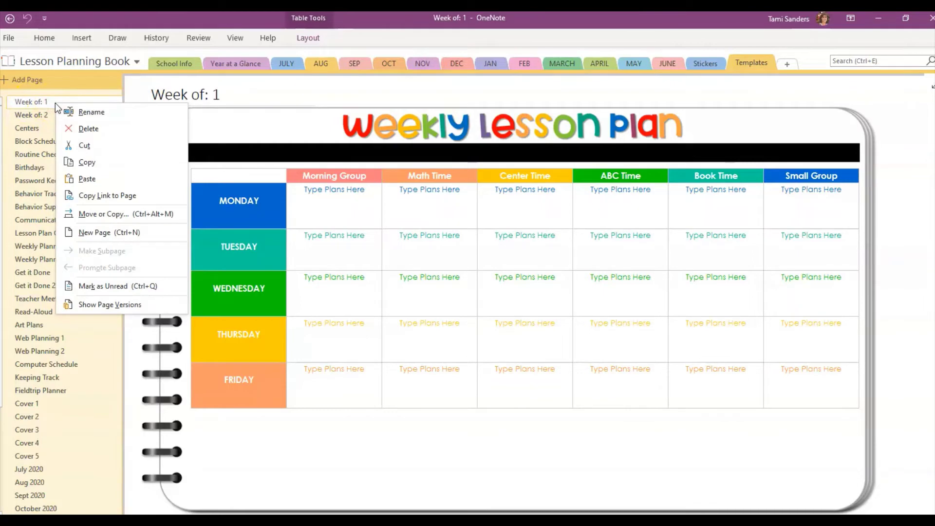
{"action": "left_click", "coordinate": [107, 216]}
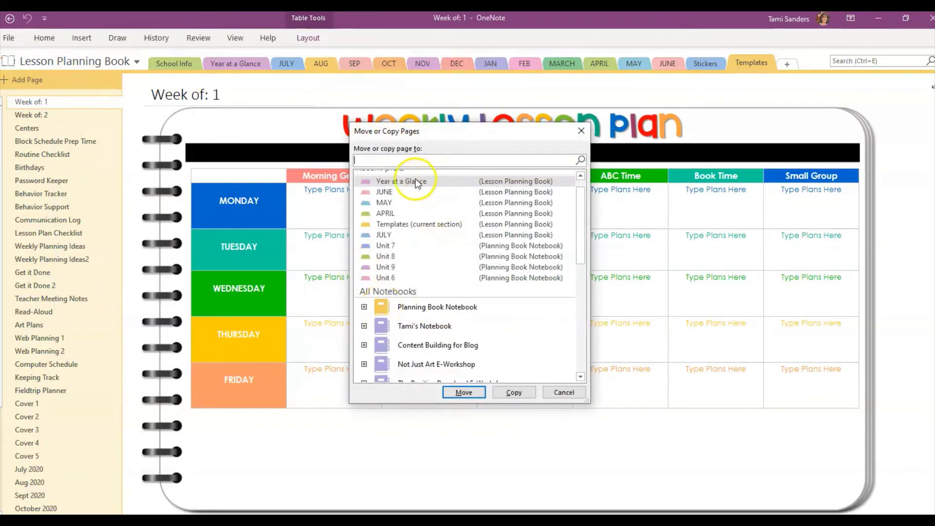
{"action": "scroll", "coordinate": [400, 265], "scroll_direction": "up", "scroll_amount": 1}
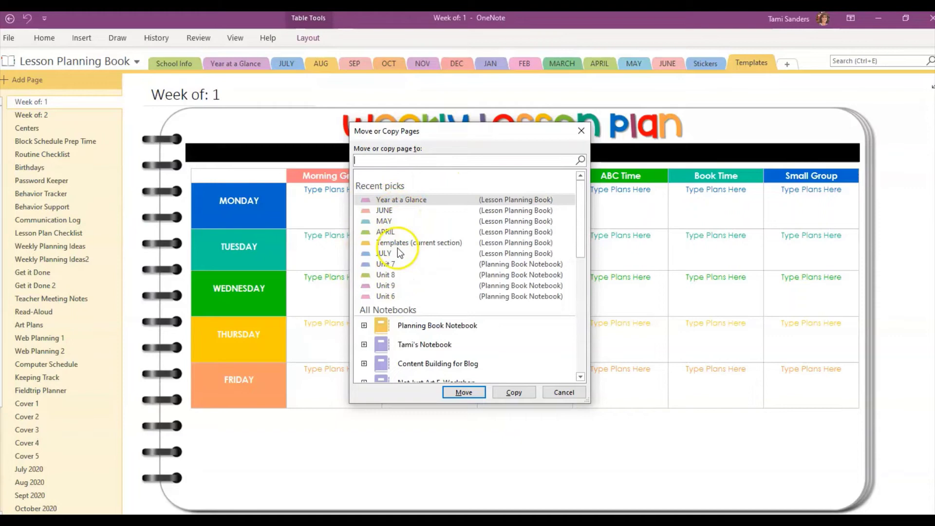
{"action": "left_click", "coordinate": [383, 253]}
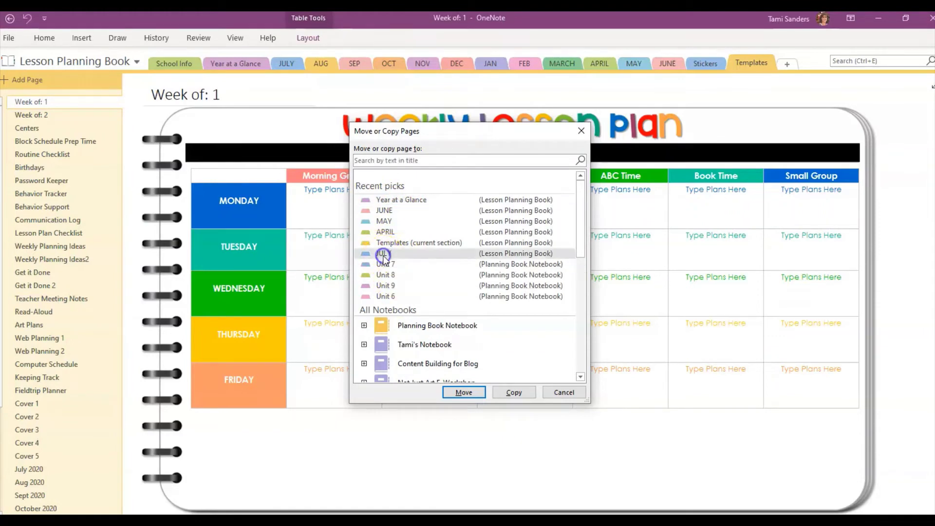
{"action": "left_click", "coordinate": [519, 392]}
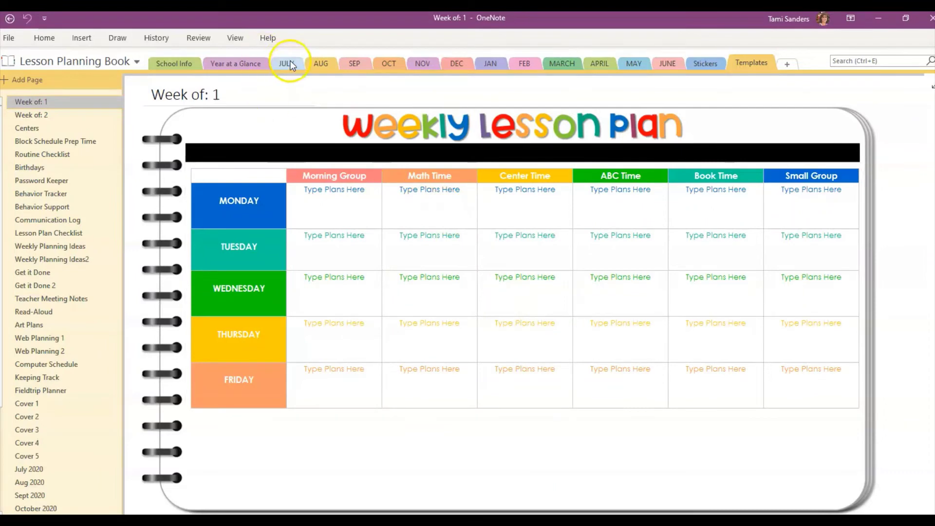
Change the JULY copy's title from 'Week of: 1' to 'Week of: 6-29 to 7-3'
{"action": "left_click", "coordinate": [288, 63]}
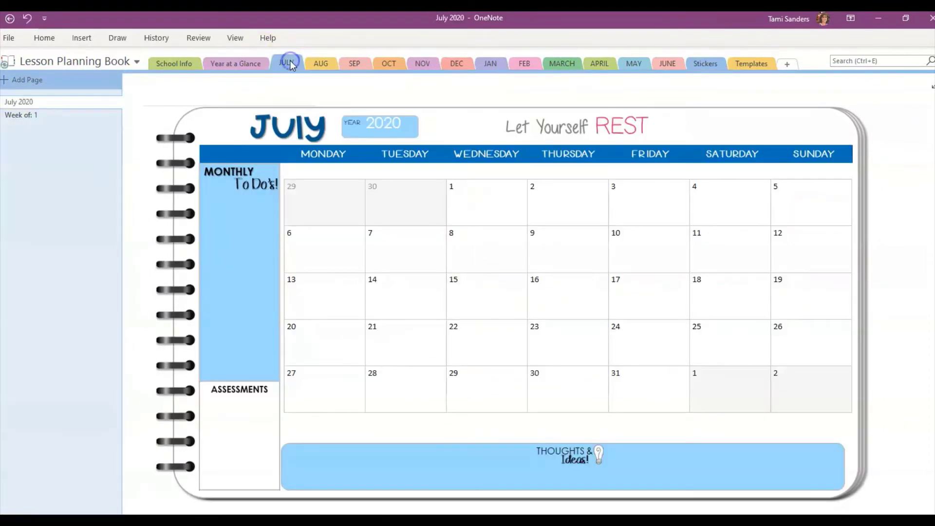
{"action": "left_click", "coordinate": [17, 120]}
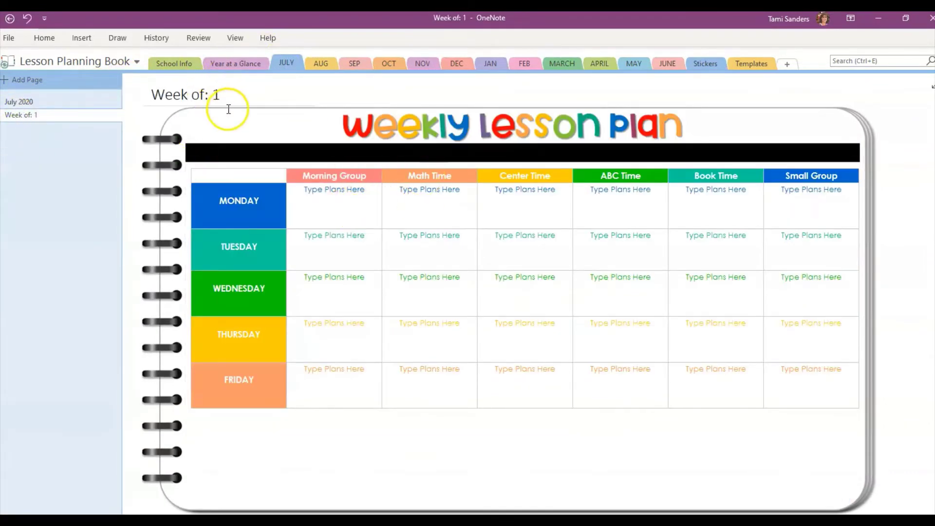
{"action": "left_click", "coordinate": [220, 95]}
{"action": "key", "text": "BackSpace"}
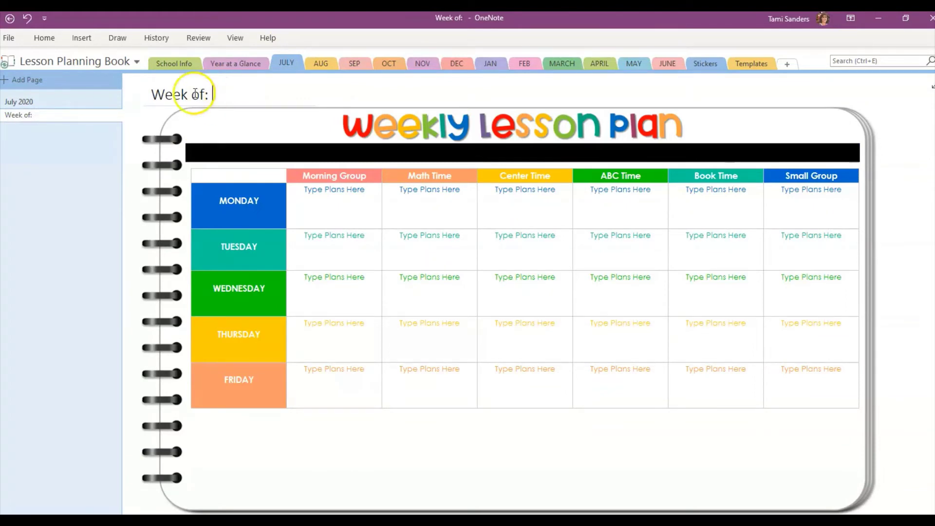
{"action": "left_click", "coordinate": [23, 103]}
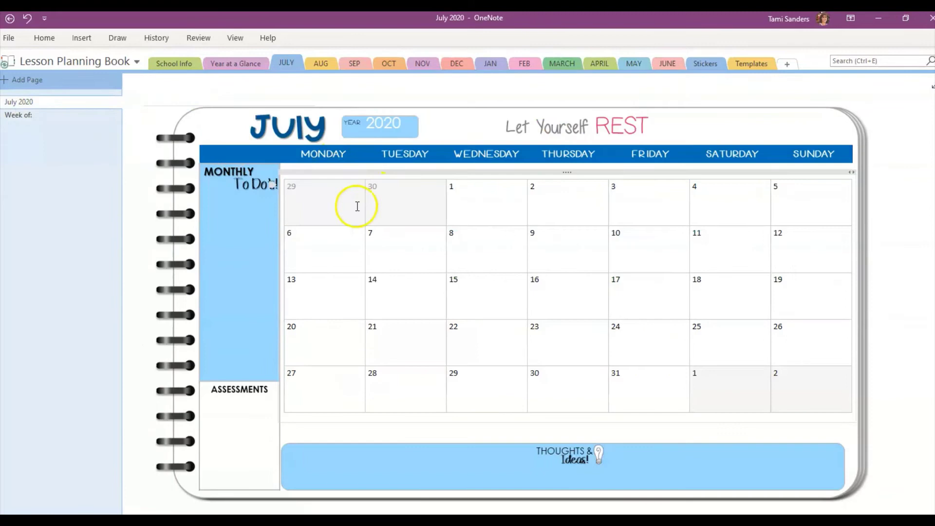
{"action": "left_click", "coordinate": [338, 213]}
{"action": "left_click", "coordinate": [335, 205]}
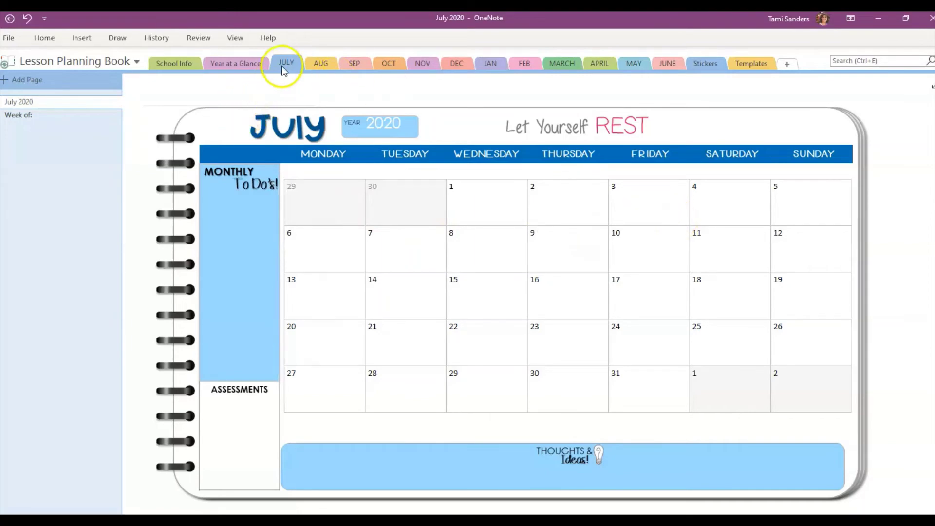
{"action": "left_click", "coordinate": [23, 115]}
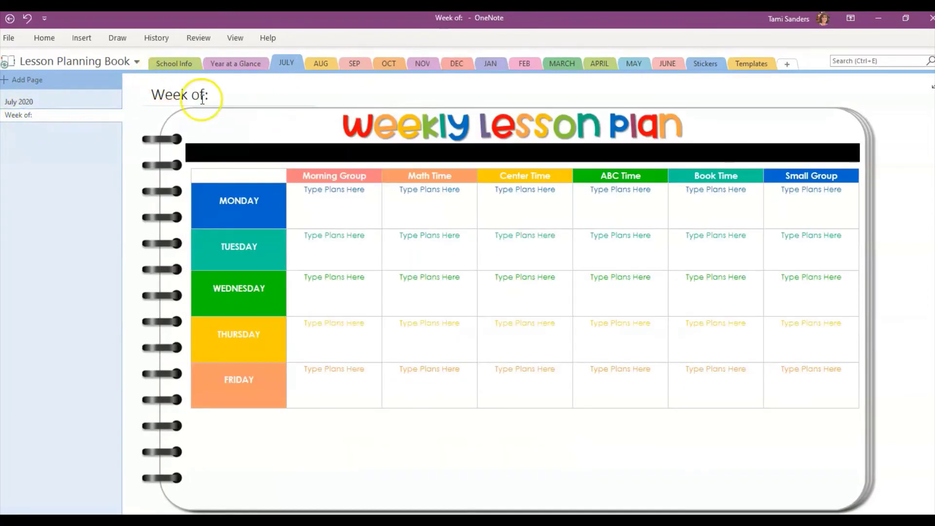
{"action": "type", "text": "6-29"}
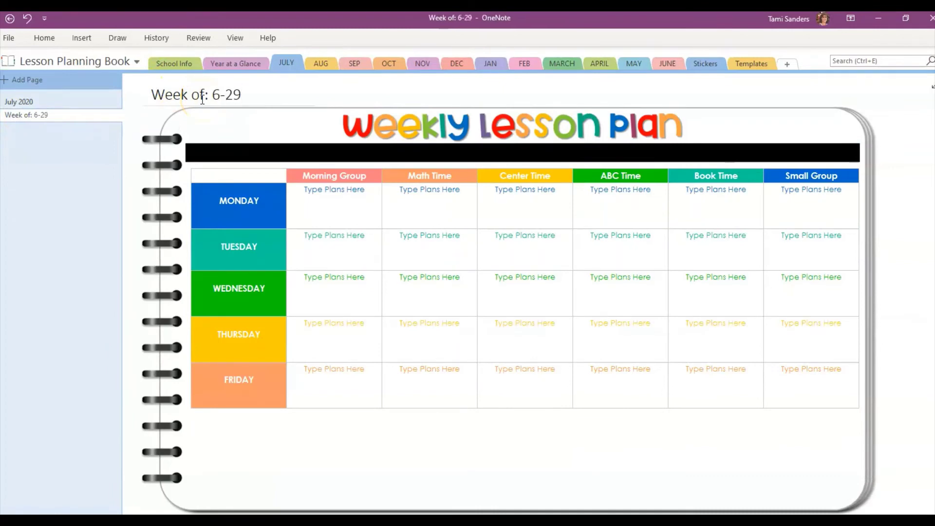
{"action": "type", "text": " to 7"}
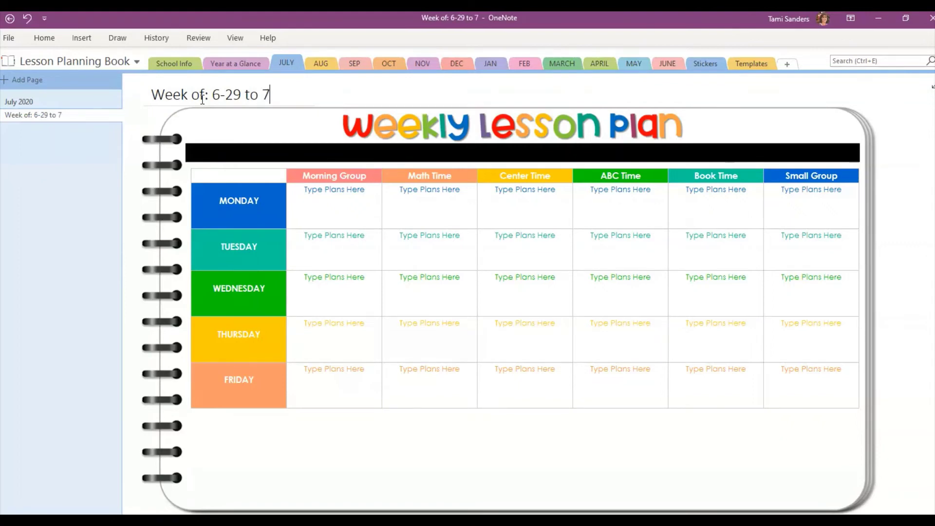
{"action": "type", "text": "-3"}
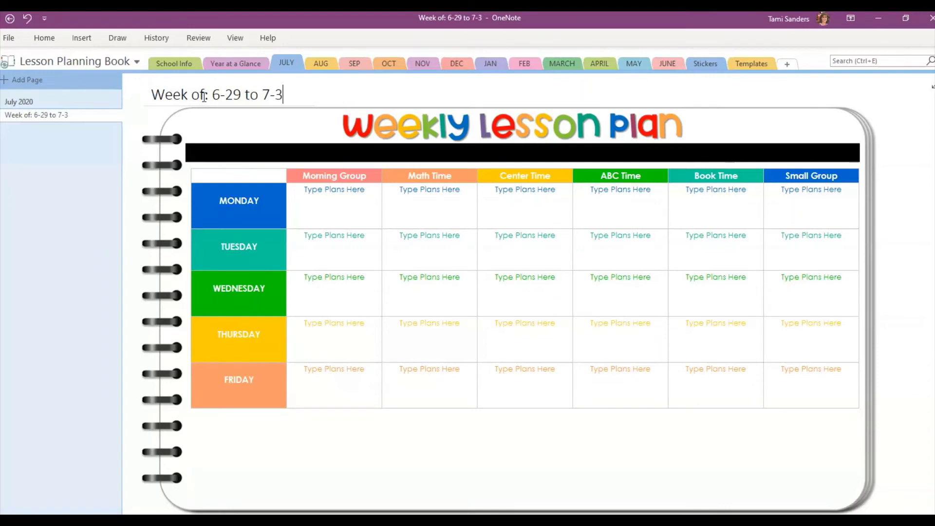
{"action": "left_click", "coordinate": [54, 135]}
Open the Centers page in the Templates section
{"action": "left_click", "coordinate": [45, 115]}
{"action": "left_click", "coordinate": [53, 134]}
{"action": "left_click", "coordinate": [760, 66]}
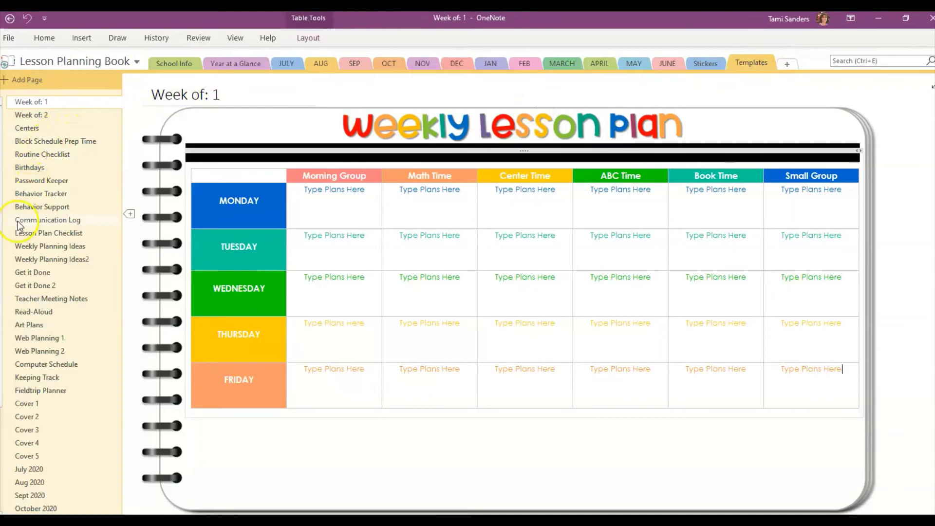
{"action": "left_click", "coordinate": [22, 128]}
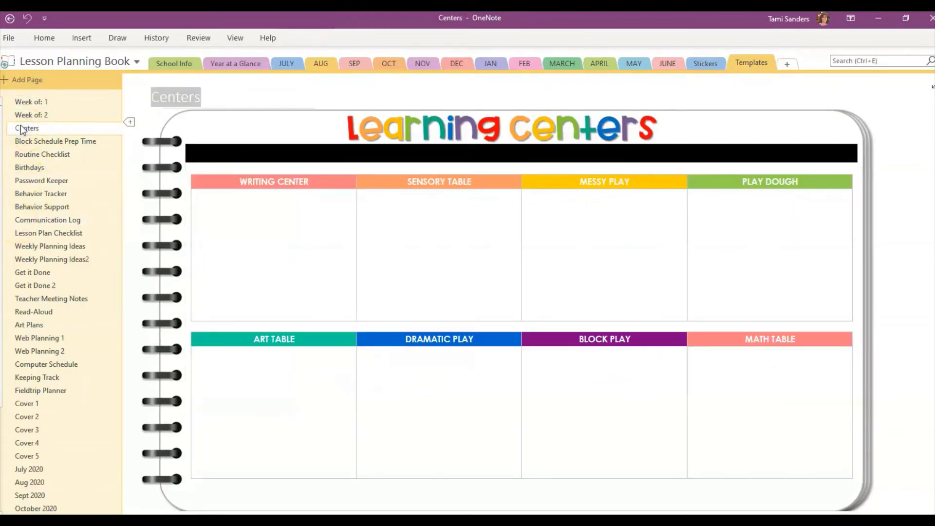
Copy the Centers page into the JULY section
{"action": "right_click", "coordinate": [23, 129]}
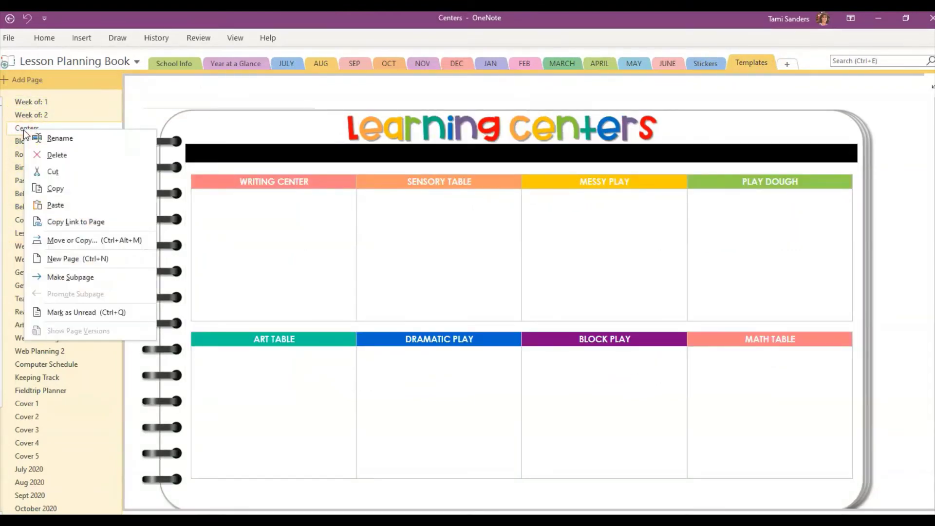
{"action": "left_click", "coordinate": [55, 241]}
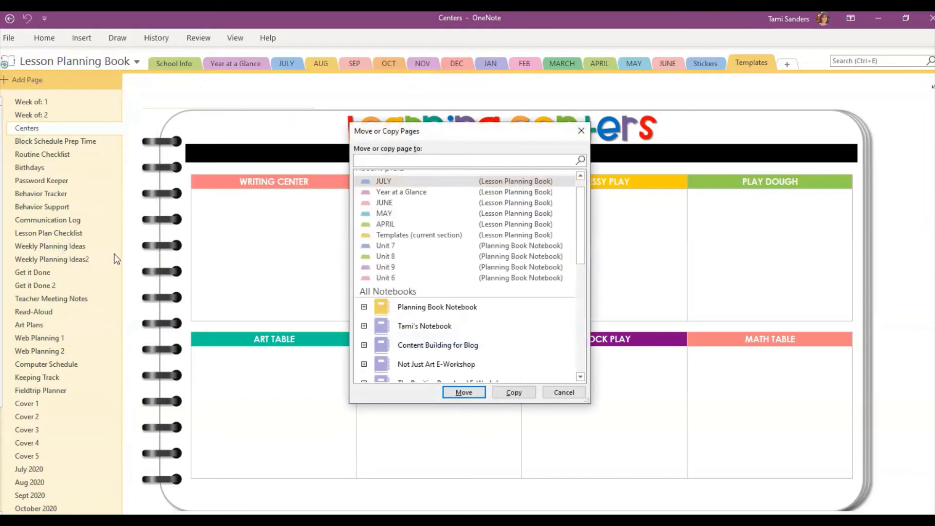
{"action": "left_click", "coordinate": [384, 181]}
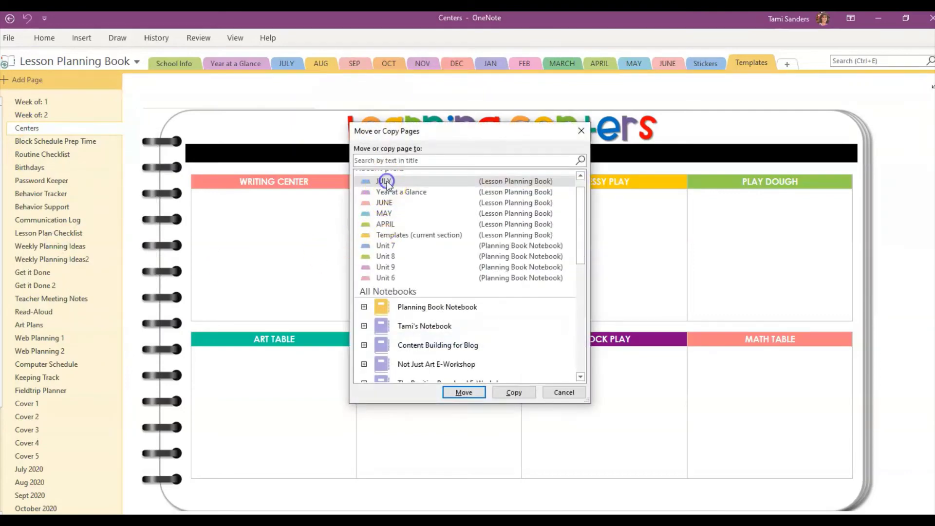
{"action": "left_click", "coordinate": [514, 392]}
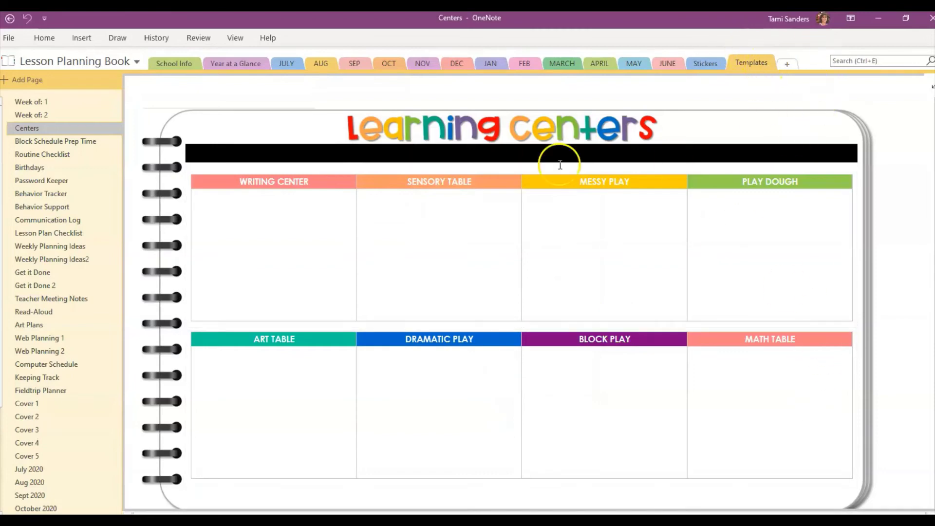
{"action": "left_click", "coordinate": [462, 152]}
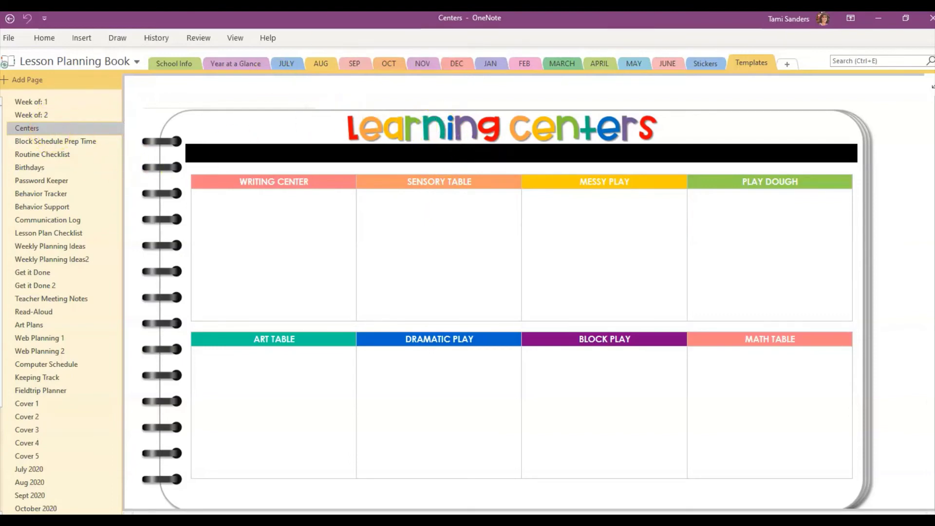
Browse the Fun and Subject Stickers pages of the Stickers section
{"action": "left_click", "coordinate": [706, 64]}
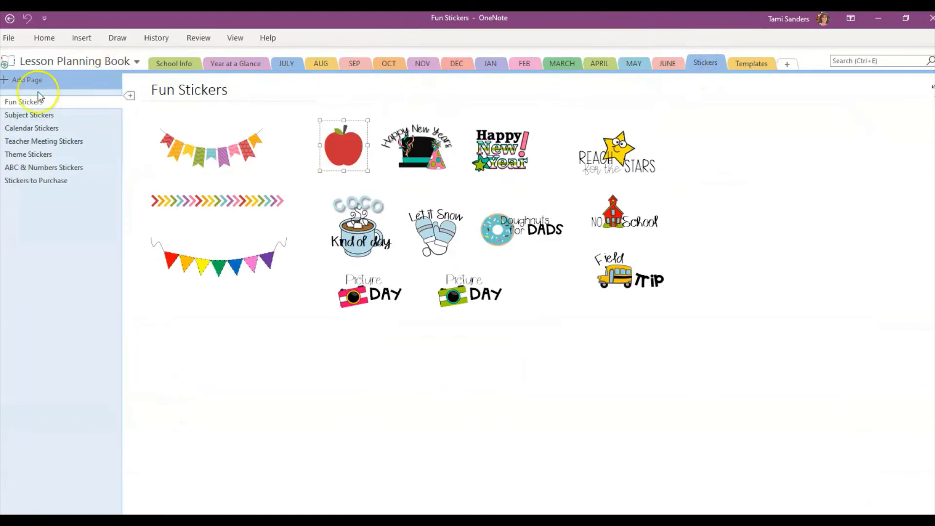
{"action": "left_click", "coordinate": [501, 292]}
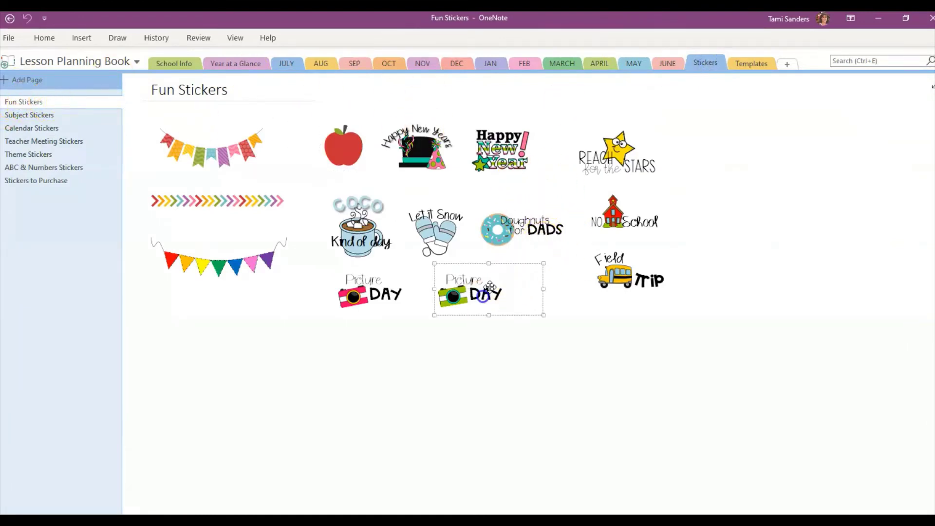
{"action": "left_click", "coordinate": [516, 222]}
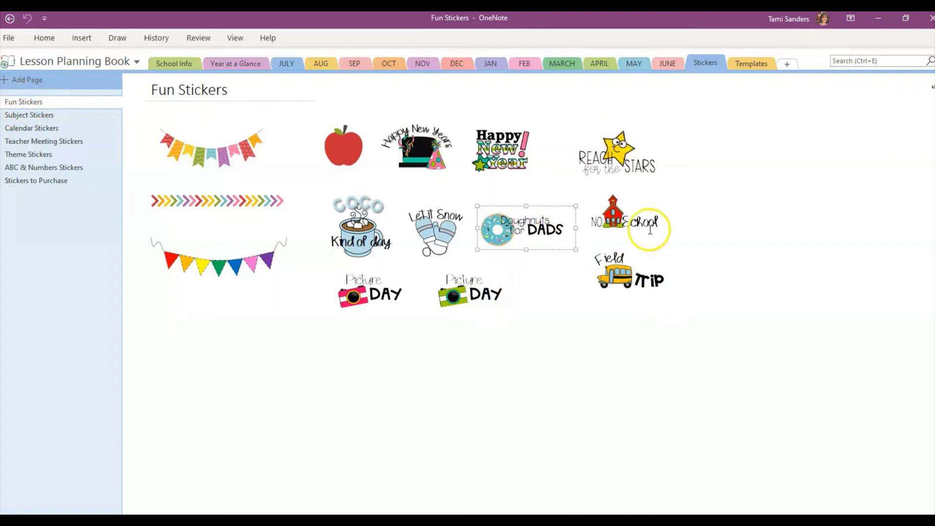
{"action": "left_click", "coordinate": [31, 115]}
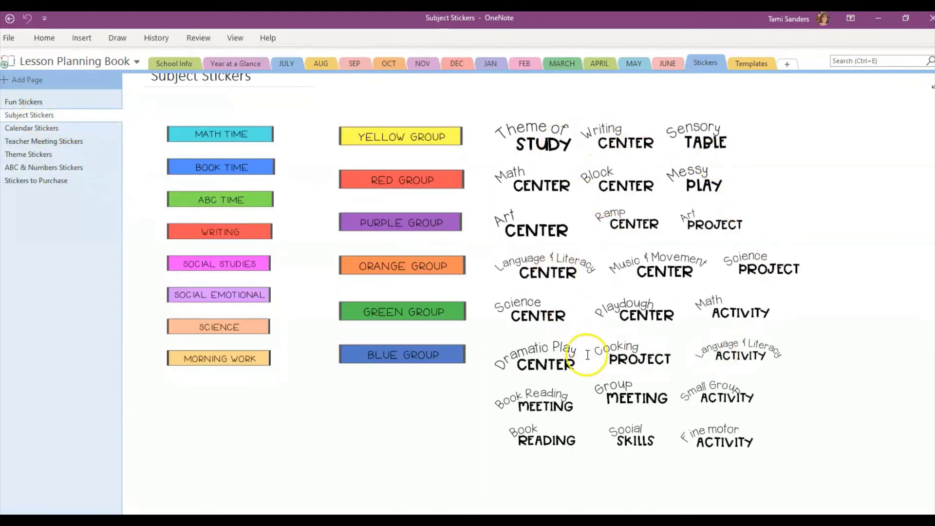
{"action": "left_click", "coordinate": [652, 314]}
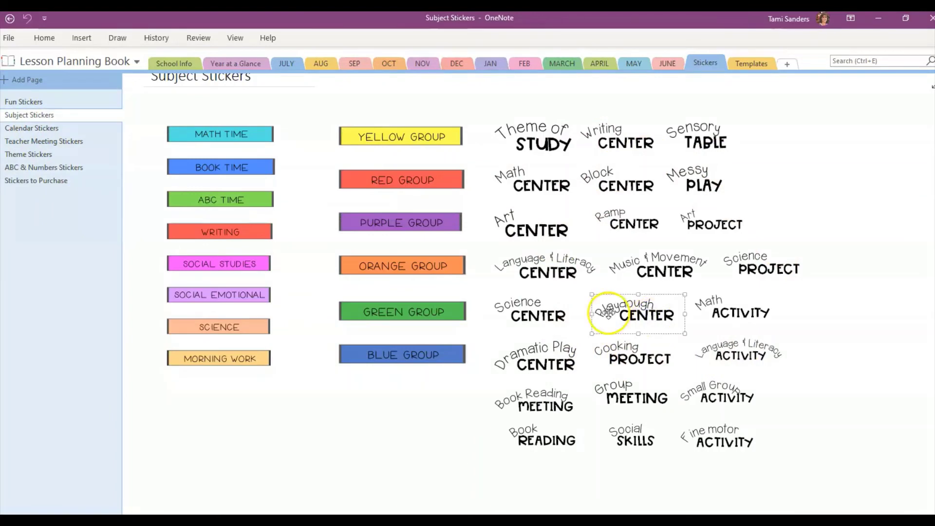
Browse the Calendar, Teacher Meeting, and Theme Stickers pages
{"action": "left_click", "coordinate": [45, 129]}
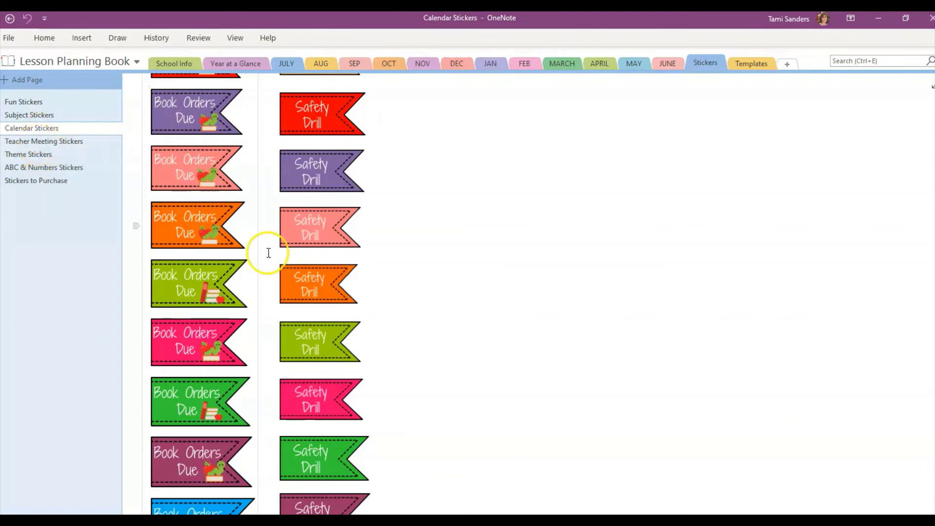
{"action": "left_click", "coordinate": [44, 144]}
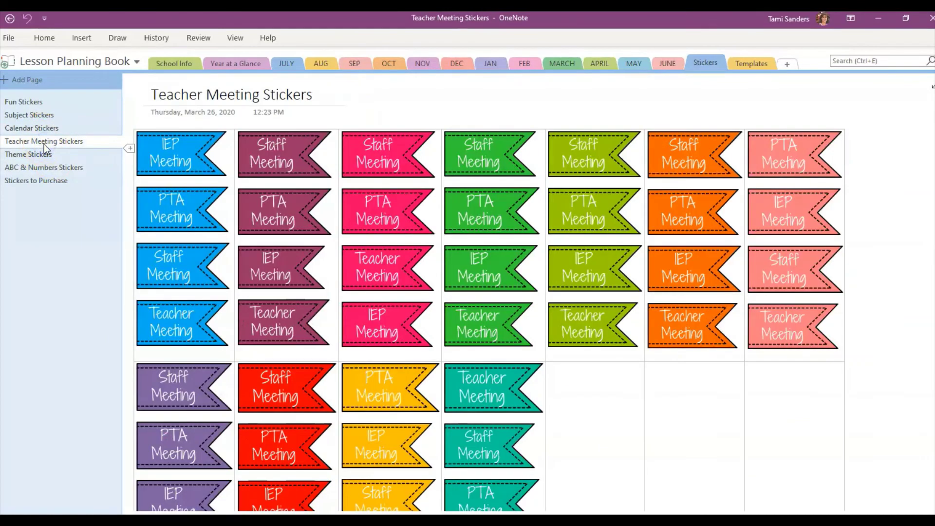
{"action": "left_click", "coordinate": [42, 156]}
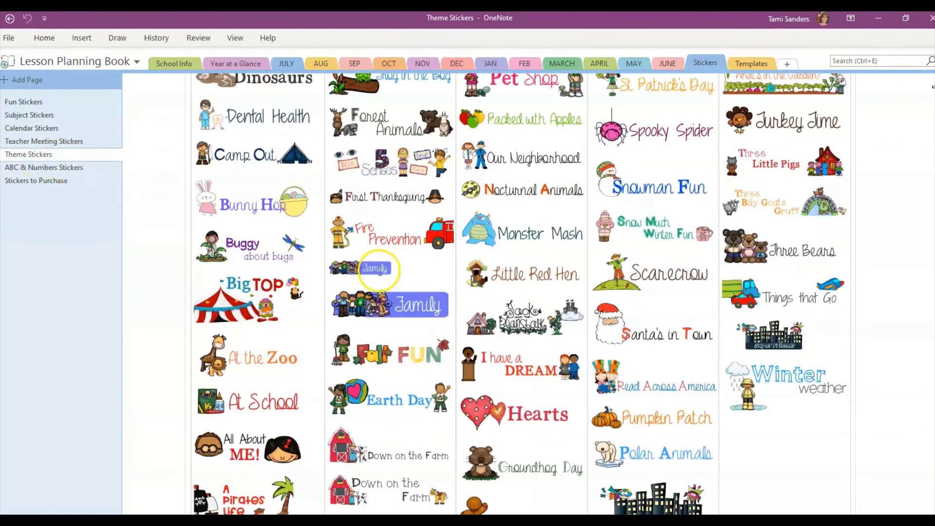
{"action": "left_click", "coordinate": [380, 274]}
{"action": "scroll", "coordinate": [511, 334], "scroll_direction": "down", "scroll_amount": 3}
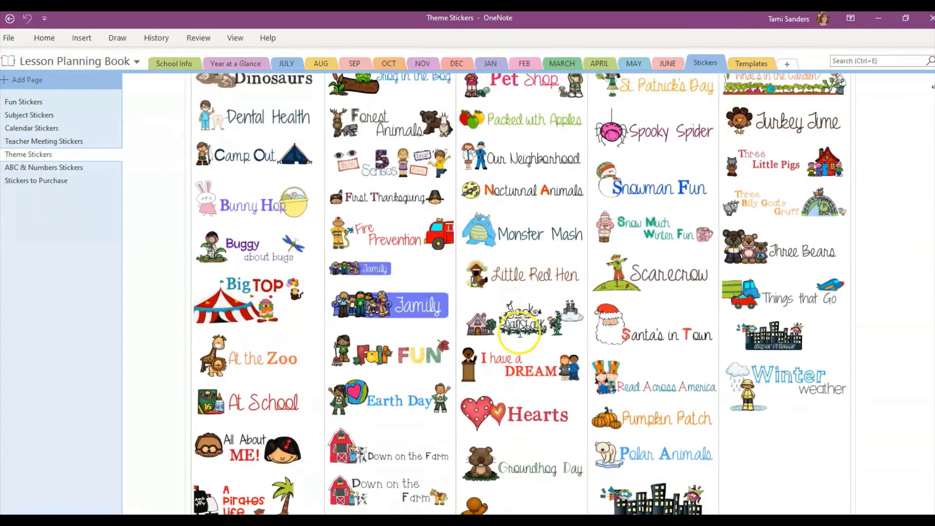
View the ABC & Numbers Stickers page and scroll through its letter and number grid
{"action": "left_click", "coordinate": [49, 170]}
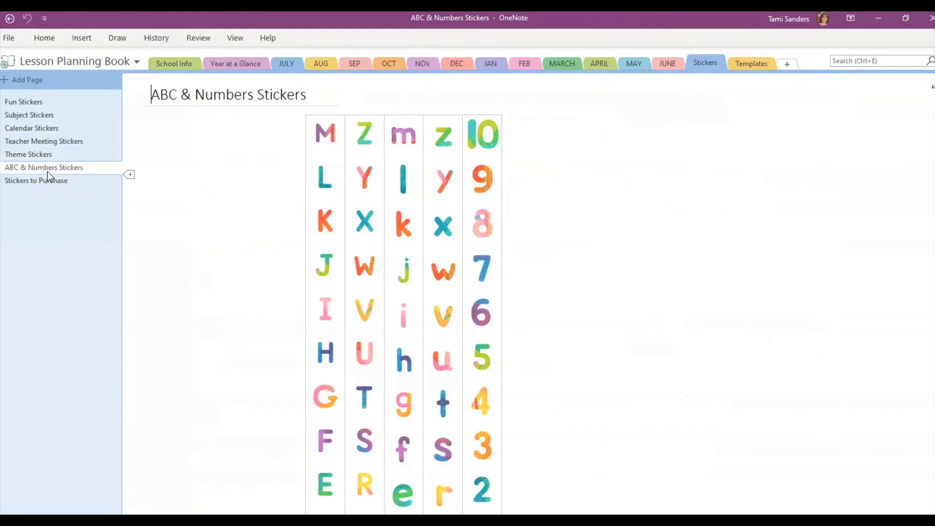
{"action": "left_click", "coordinate": [453, 175]}
{"action": "scroll", "coordinate": [397, 254], "scroll_direction": "down", "scroll_amount": 1}
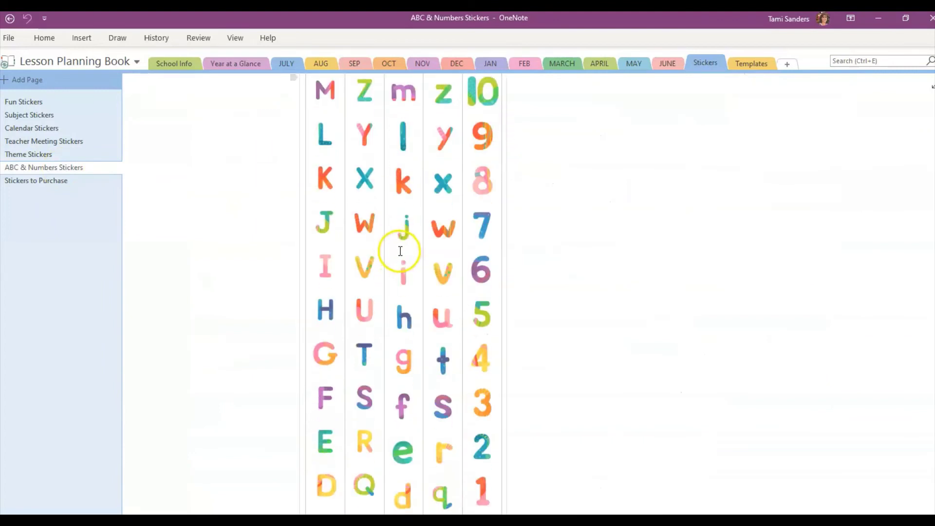
{"action": "scroll", "coordinate": [399, 252], "scroll_direction": "down", "scroll_amount": 3}
{"action": "left_click", "coordinate": [41, 184]}
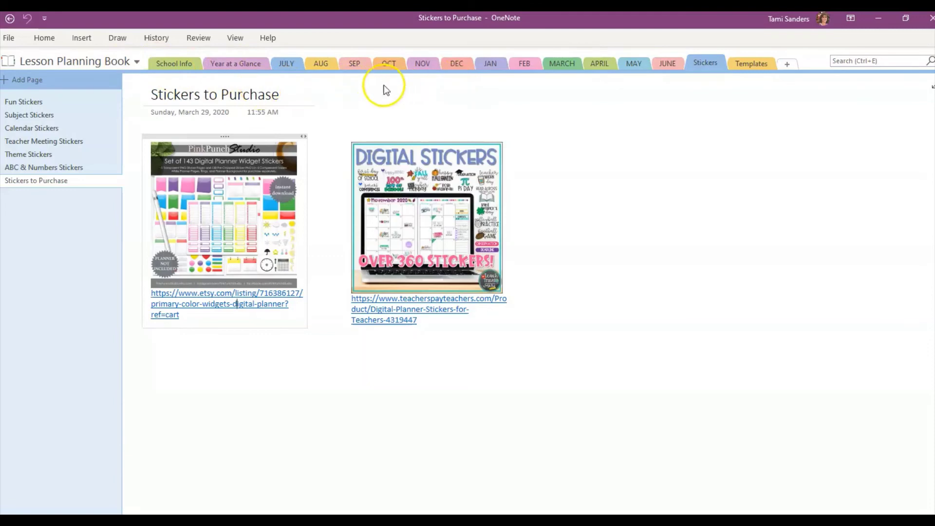
On the JULY Week of: 6-29 to 7-3 page, select then deselect the Morning Group header text
{"action": "left_click", "coordinate": [291, 63]}
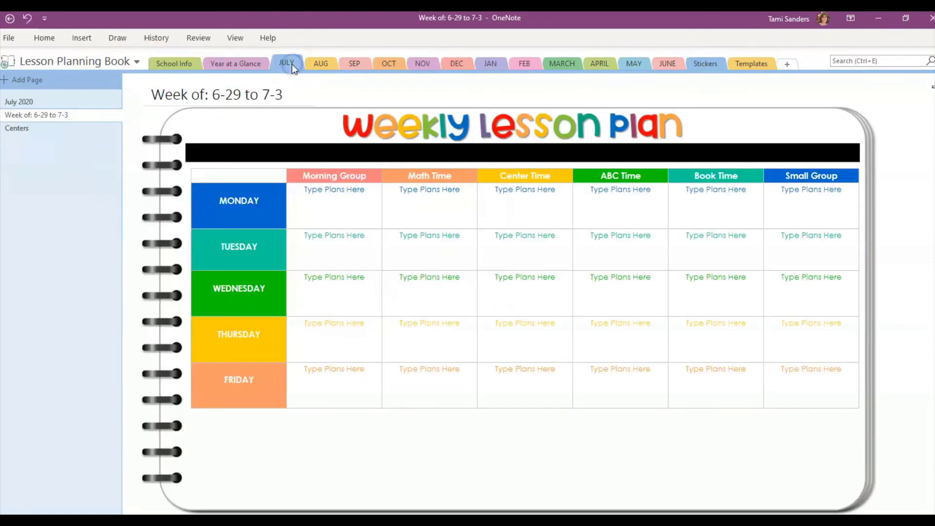
{"action": "left_click", "coordinate": [260, 203]}
{"action": "left_click", "coordinate": [331, 176]}
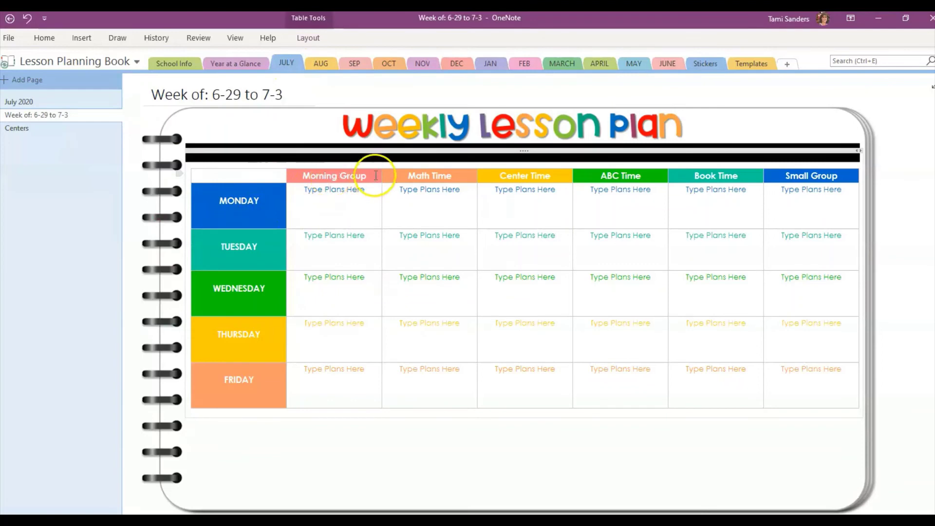
{"action": "left_click_drag", "start_coordinate": [371, 175], "coordinate": [324, 175]}
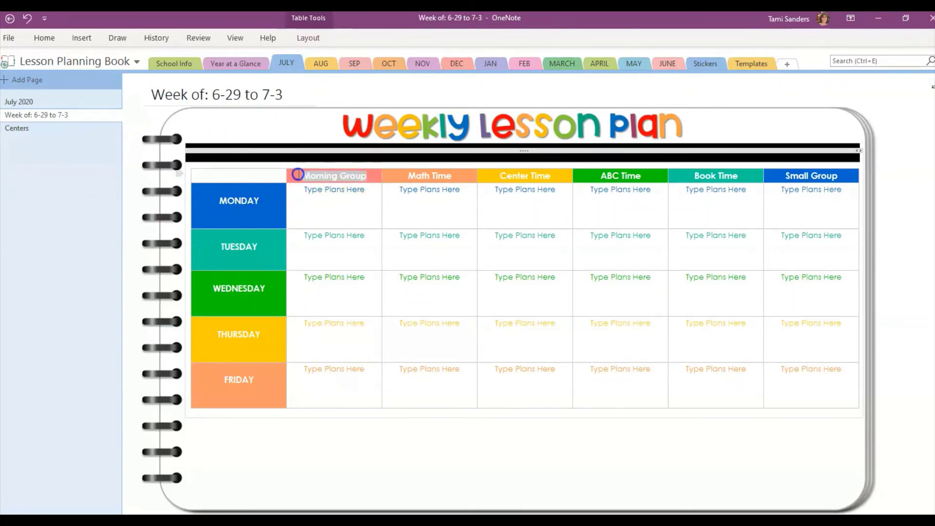
{"action": "left_click_drag", "start_coordinate": [454, 176], "coordinate": [413, 182]}
{"action": "left_click", "coordinate": [376, 177]}
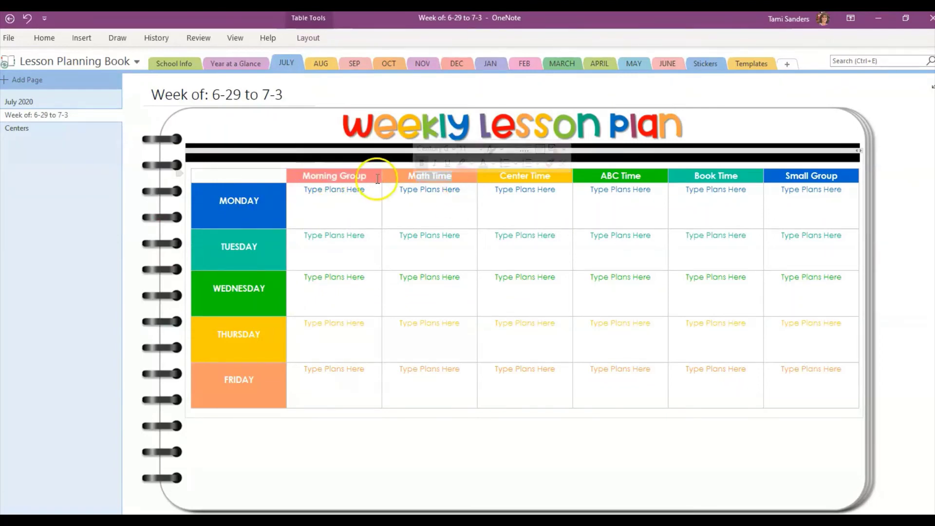
{"action": "left_click", "coordinate": [375, 177]}
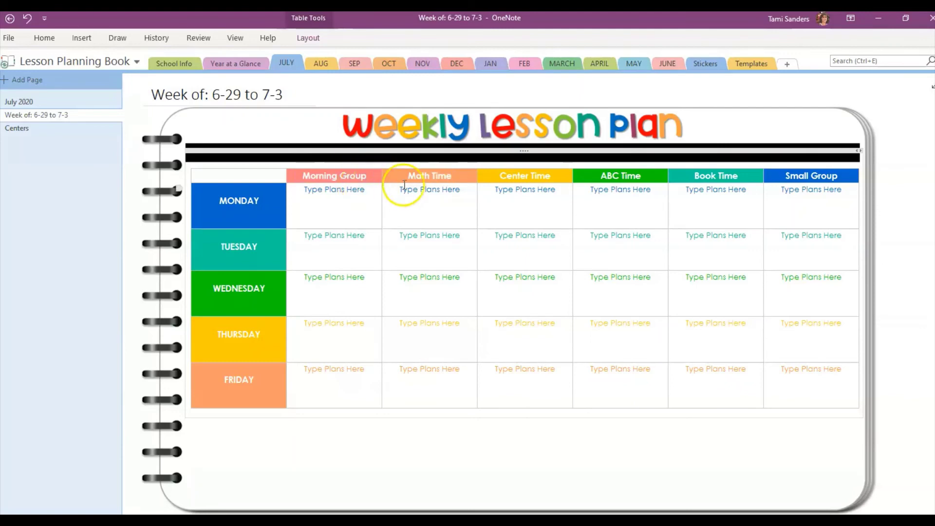
{"action": "left_click_drag", "start_coordinate": [372, 177], "coordinate": [291, 176]}
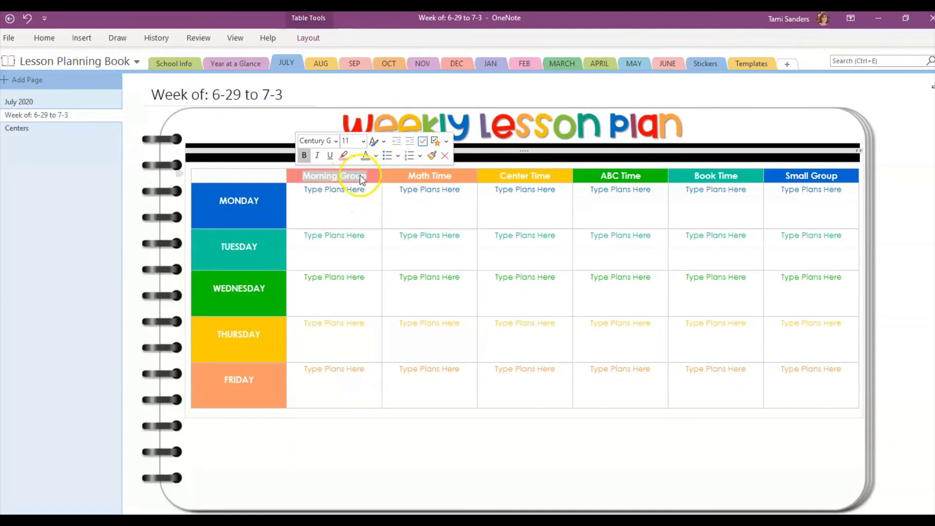
{"action": "left_click", "coordinate": [376, 178]}
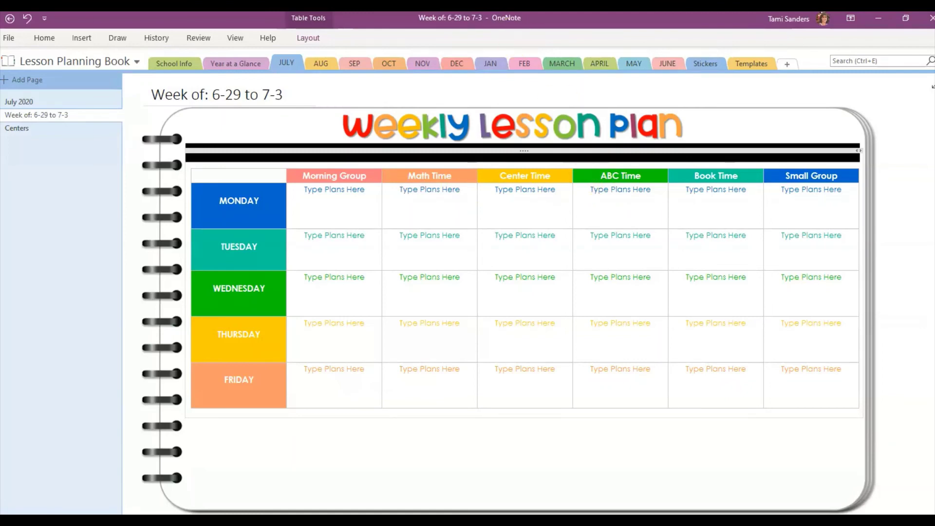
Select CENTER in the Centers page's WRITING CENTER header, then switch to the Routine Checklist page
{"action": "left_click", "coordinate": [752, 64]}
{"action": "left_click", "coordinate": [267, 184]}
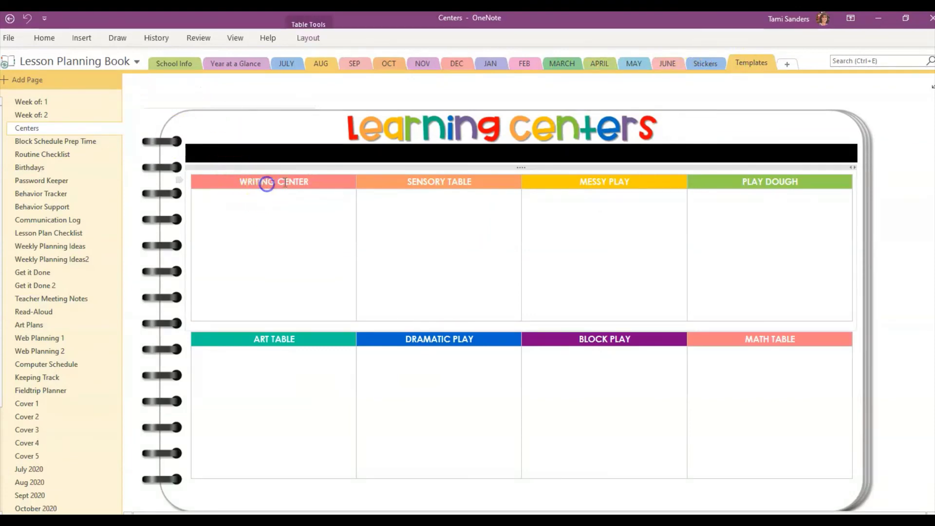
{"action": "left_click_drag", "start_coordinate": [309, 182], "coordinate": [215, 180]}
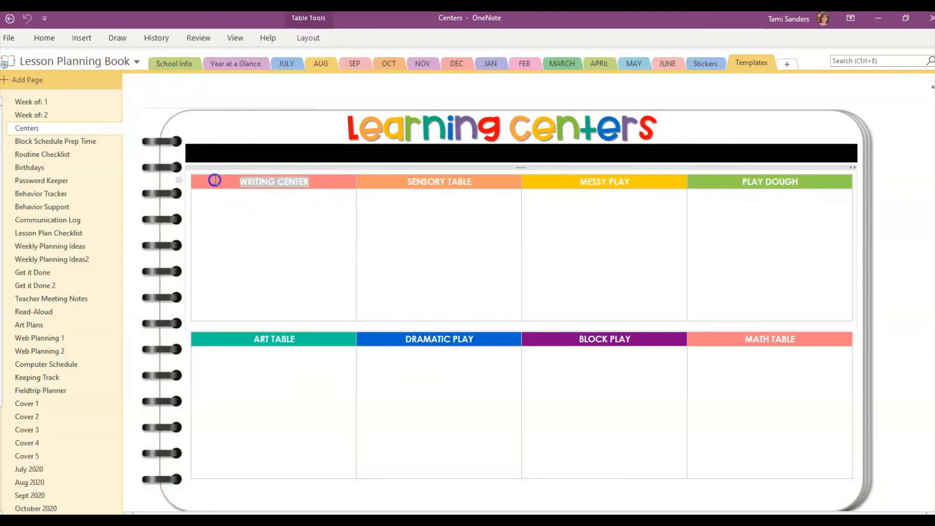
{"action": "left_click", "coordinate": [313, 180]}
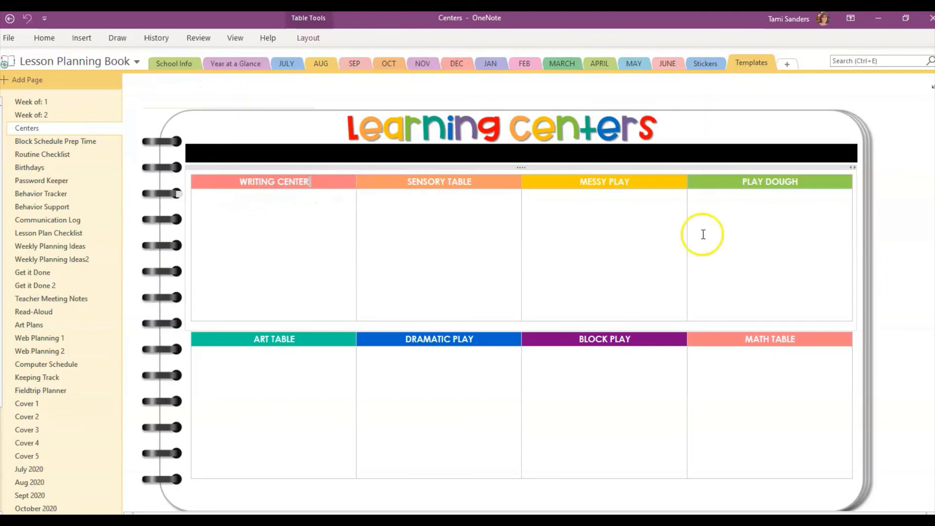
{"action": "left_click", "coordinate": [51, 157]}
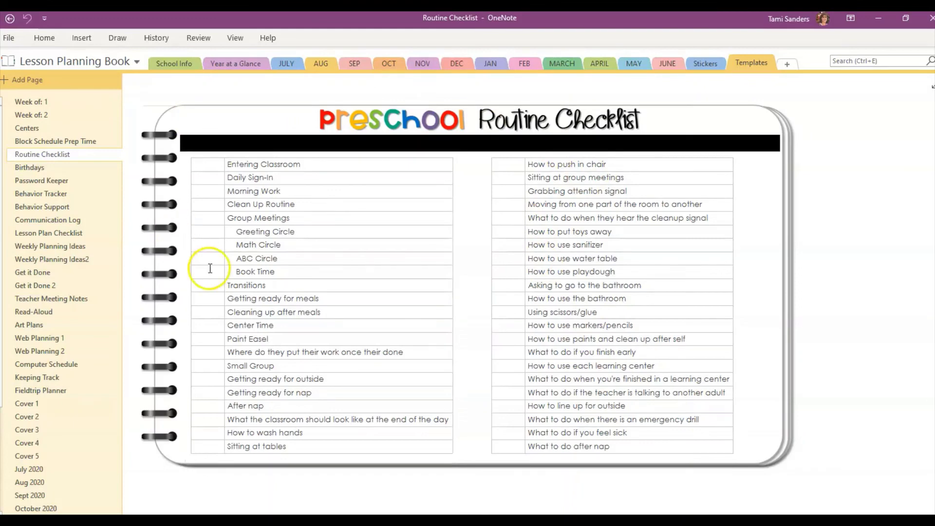
{"action": "left_click", "coordinate": [273, 217]}
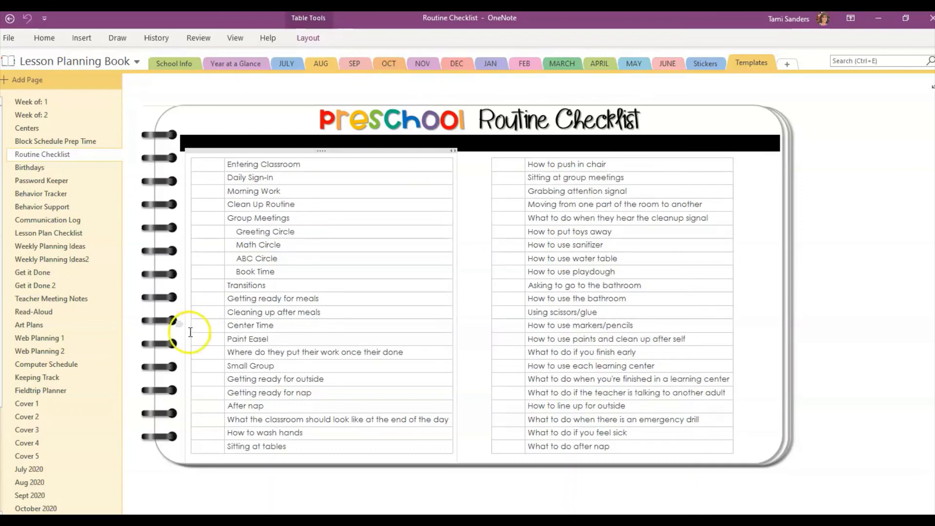
{"action": "scroll", "coordinate": [78, 329], "scroll_direction": "down", "scroll_amount": 5}
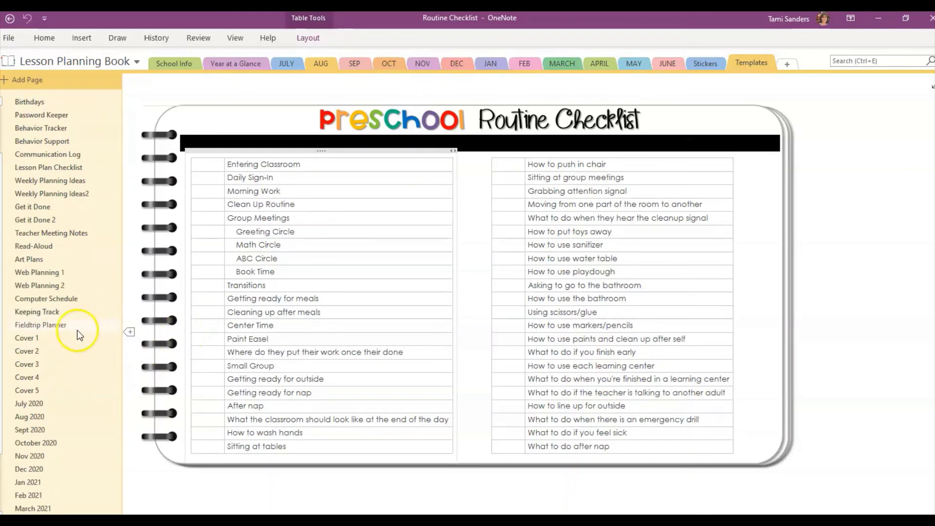